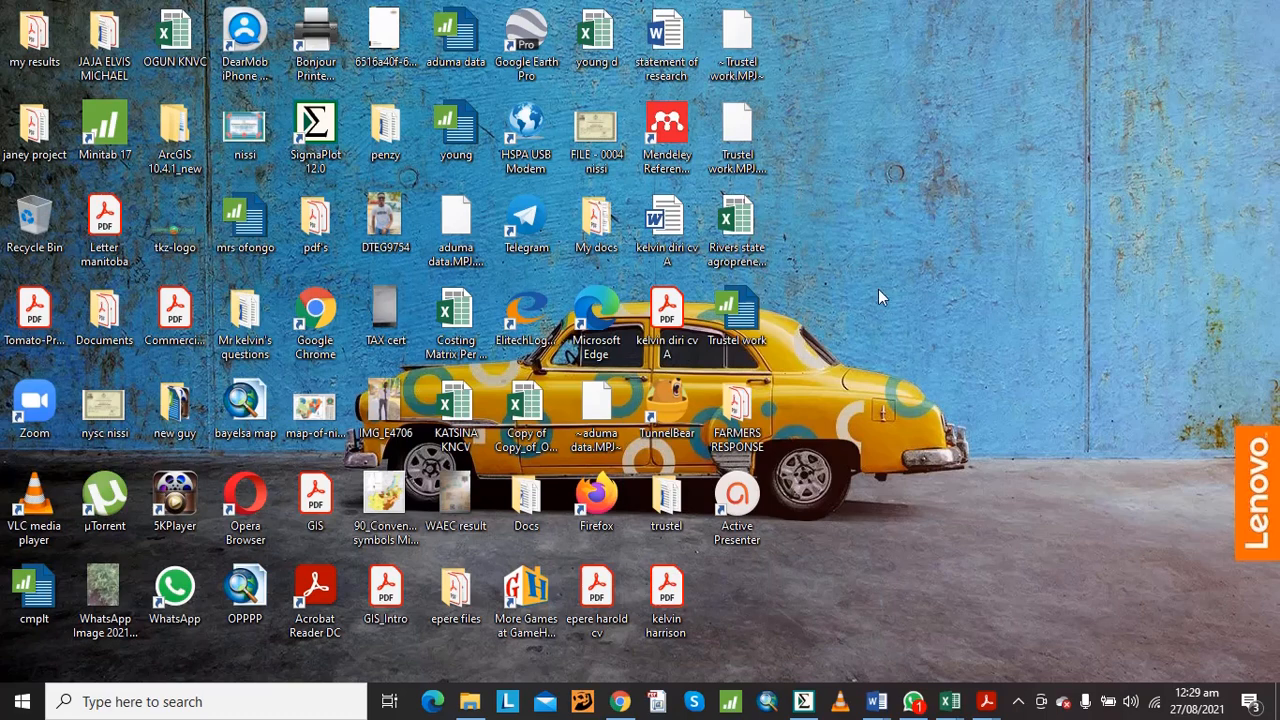
# Switch to SigmaPlot with the Data 1 worksheet and select the first treatment cell
pyautogui.click(801, 703)
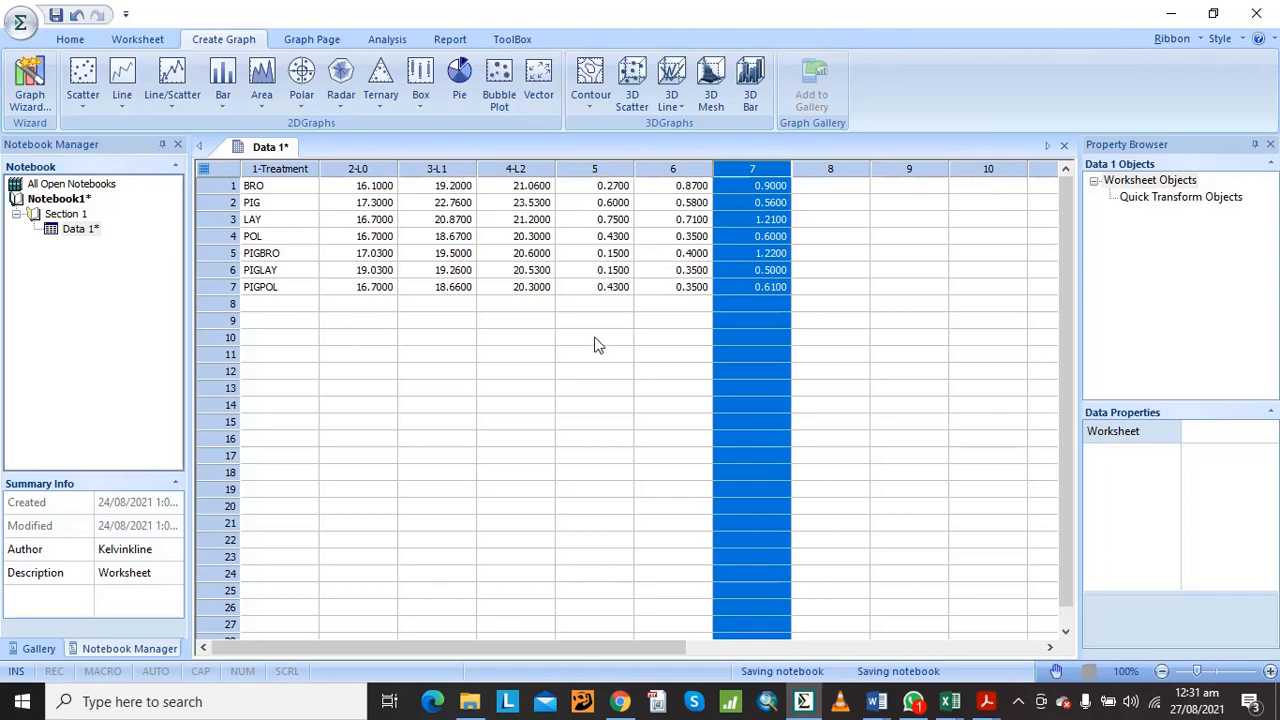
pyautogui.click(473, 270)
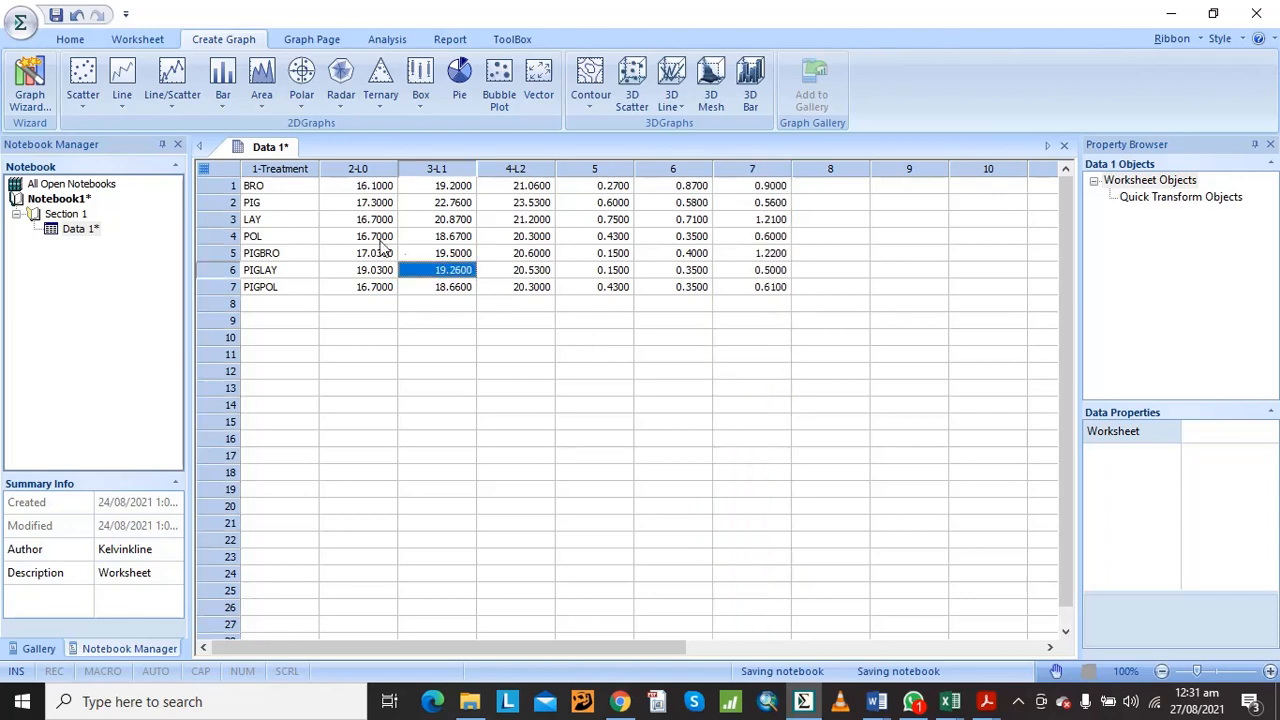
pyautogui.click(362, 240)
pyautogui.click(295, 187)
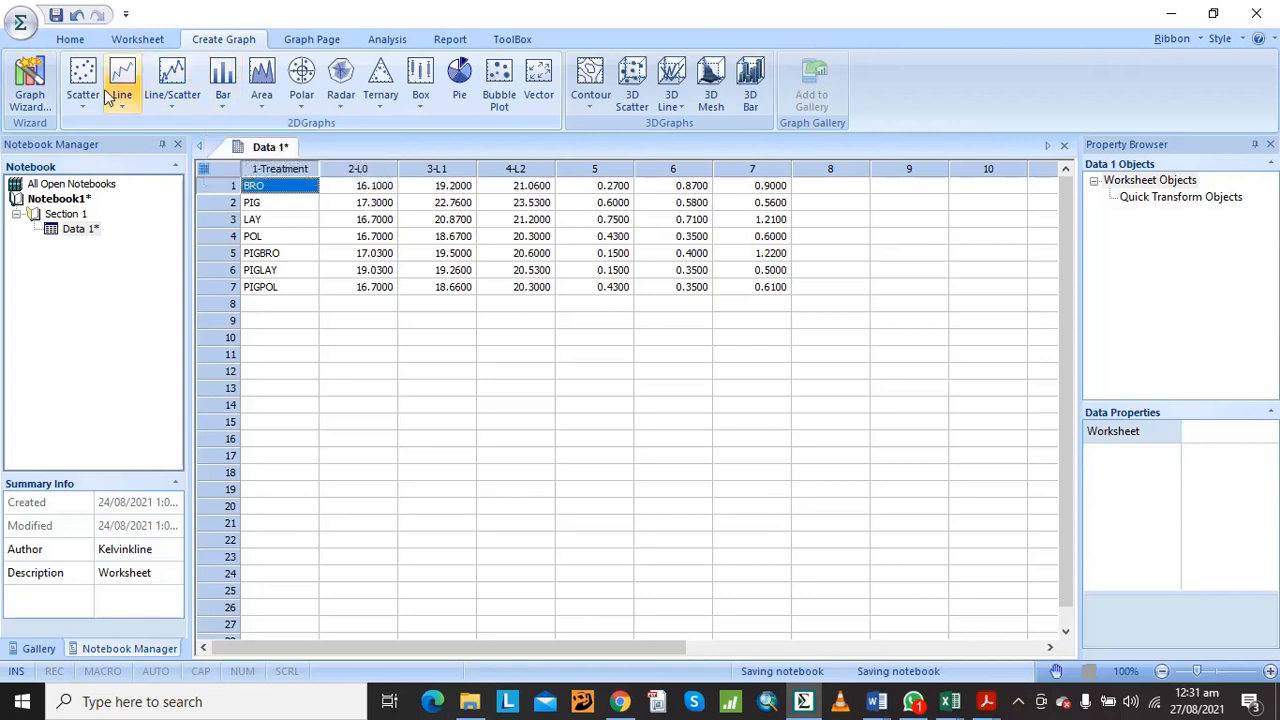
pyautogui.click(186, 98)
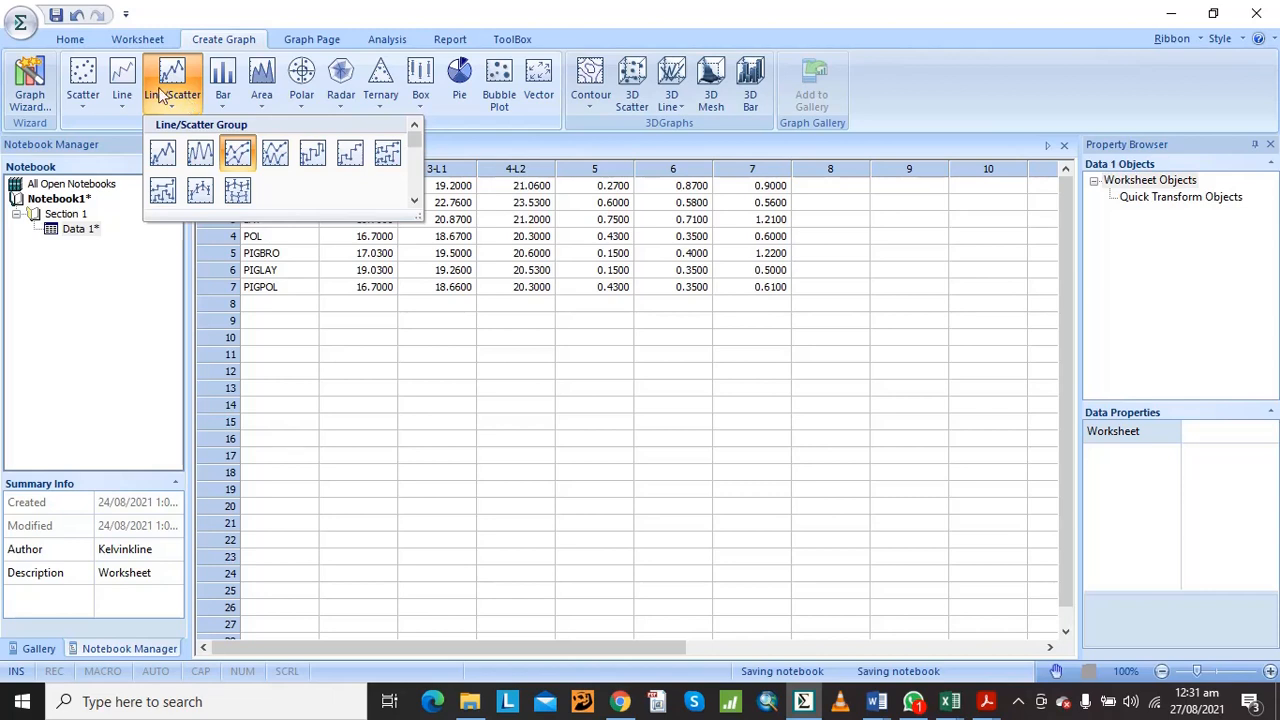
pyautogui.click(122, 94)
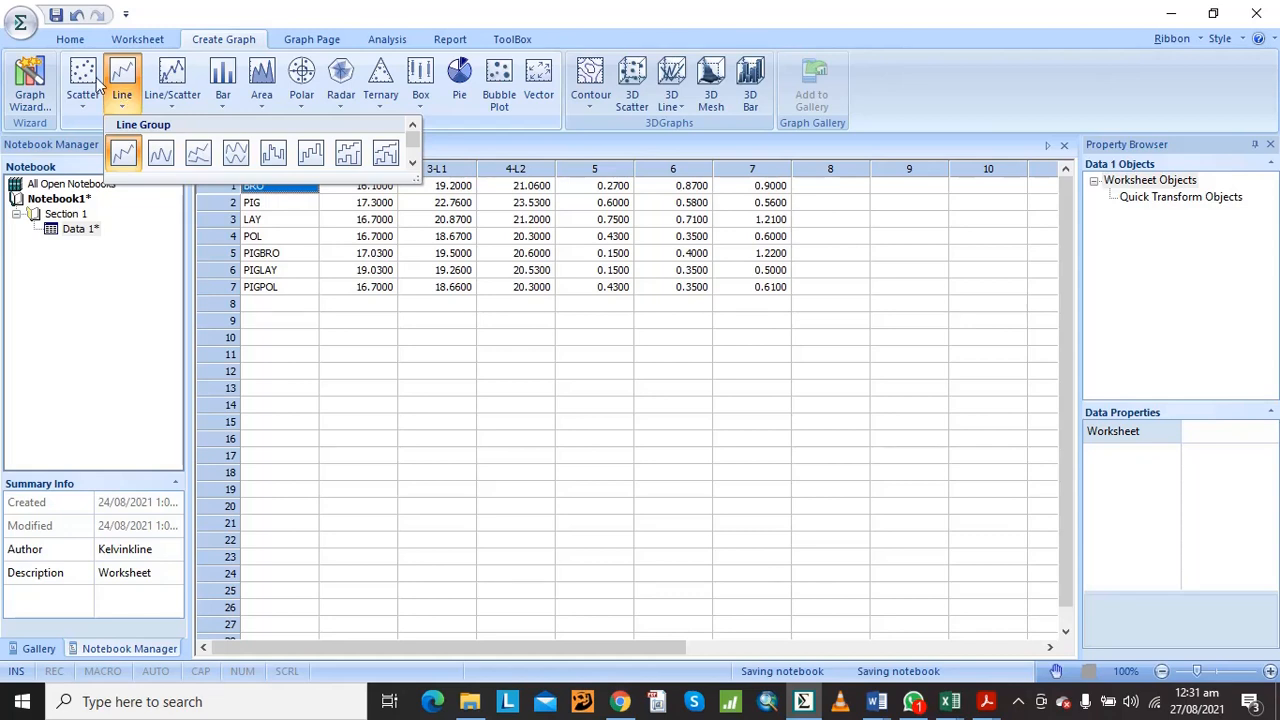
pyautogui.click(88, 85)
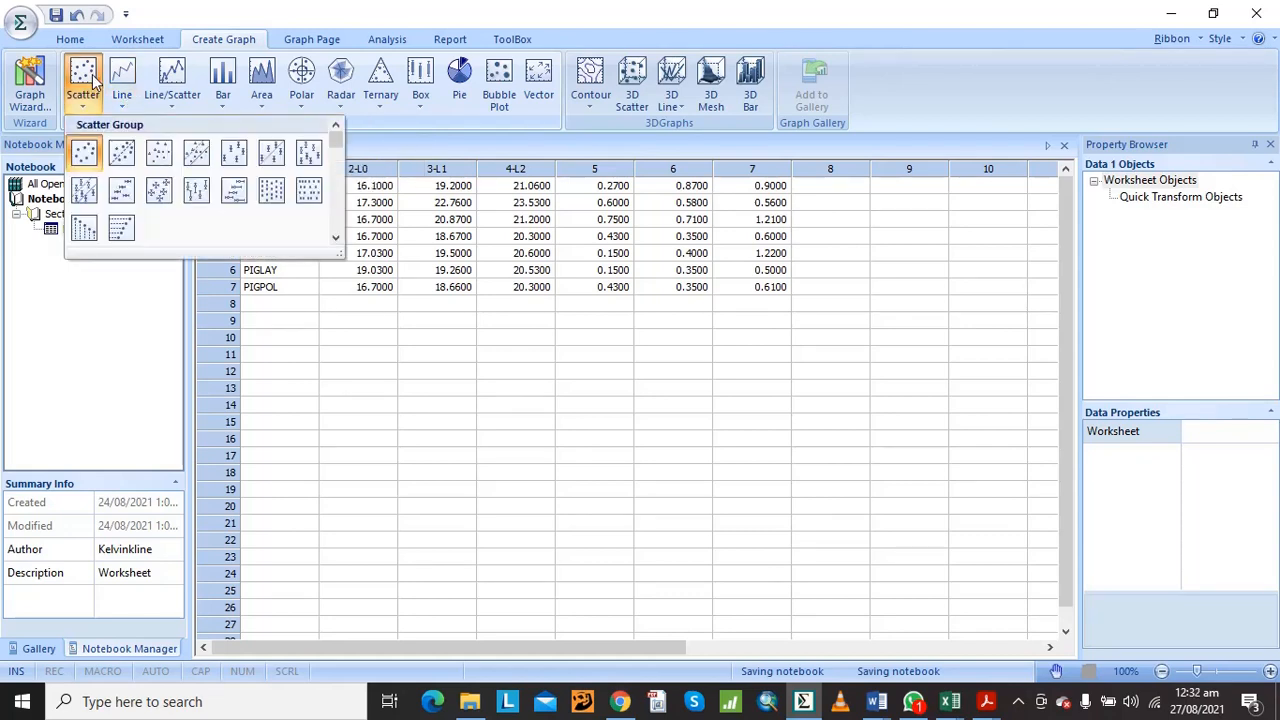
pyautogui.click(218, 92)
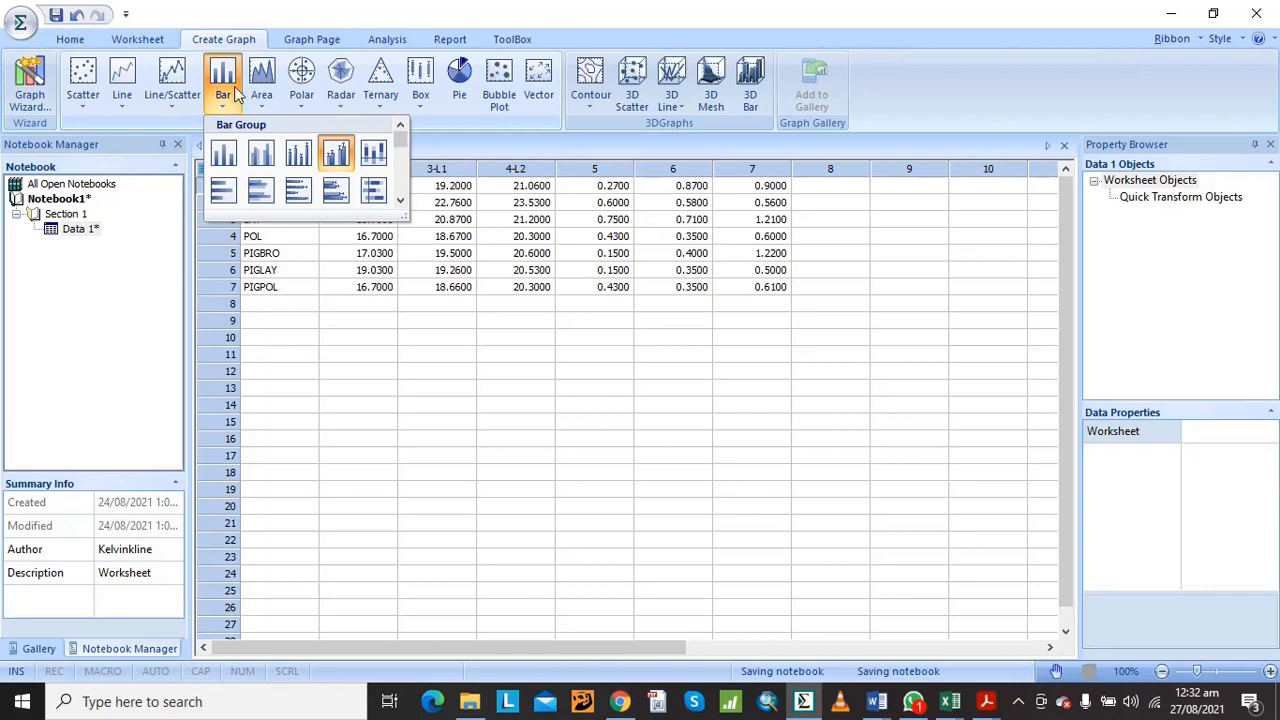
pyautogui.click(228, 86)
pyautogui.click(222, 86)
pyautogui.click(372, 238)
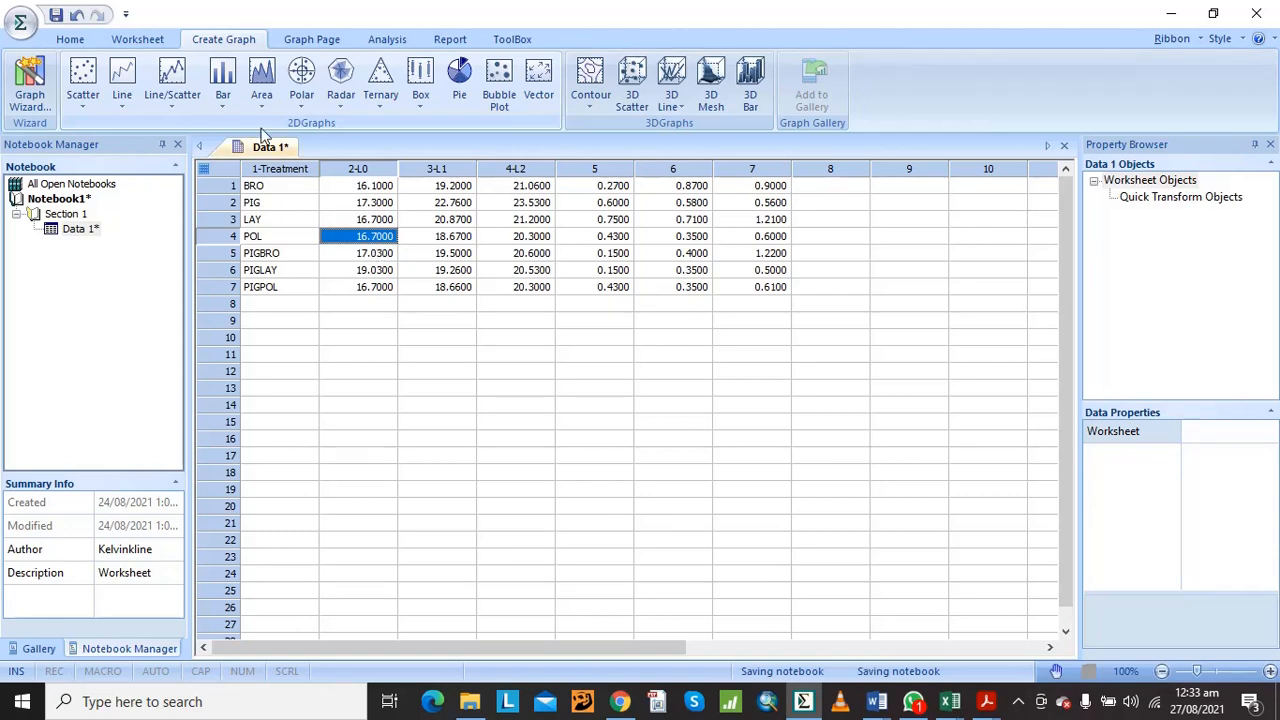
# Start a vertical bar chart with grouped error bars, using Worksheet Columns as the symbol values
pyautogui.click(234, 100)
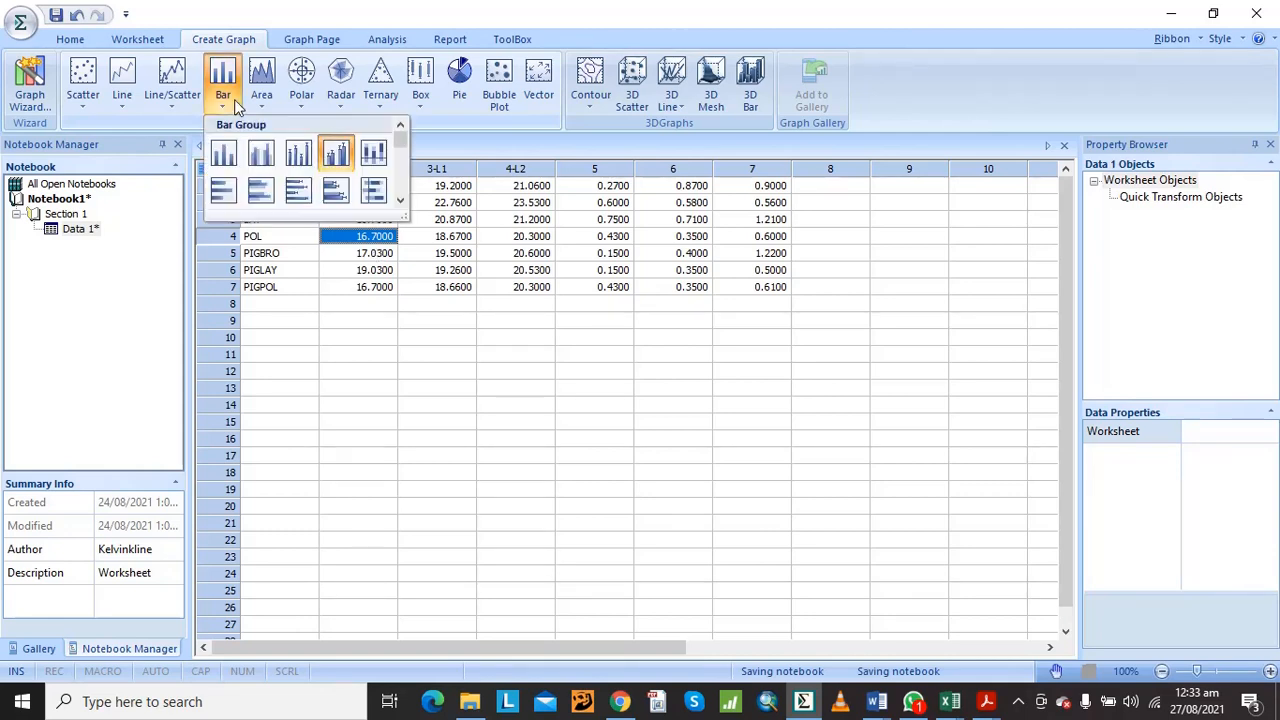
pyautogui.click(331, 151)
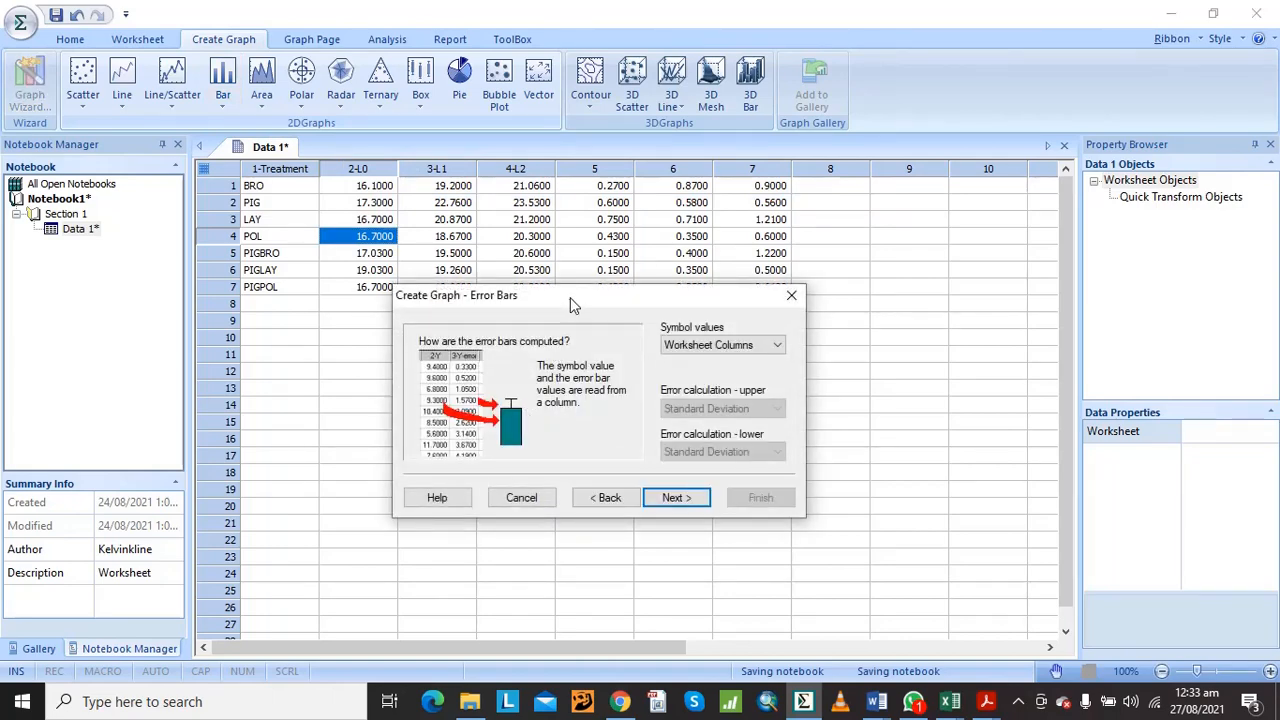
pyautogui.moveTo(574, 305); pyautogui.dragTo(600, 207)
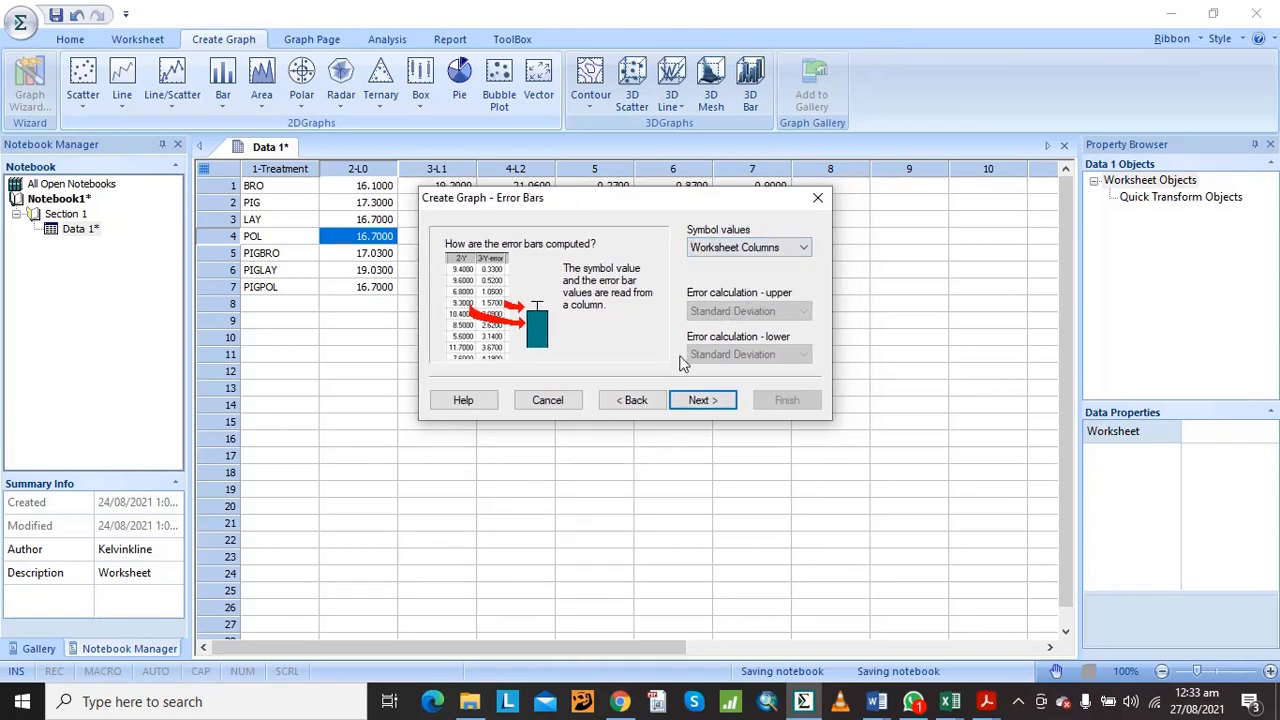
pyautogui.click(697, 401)
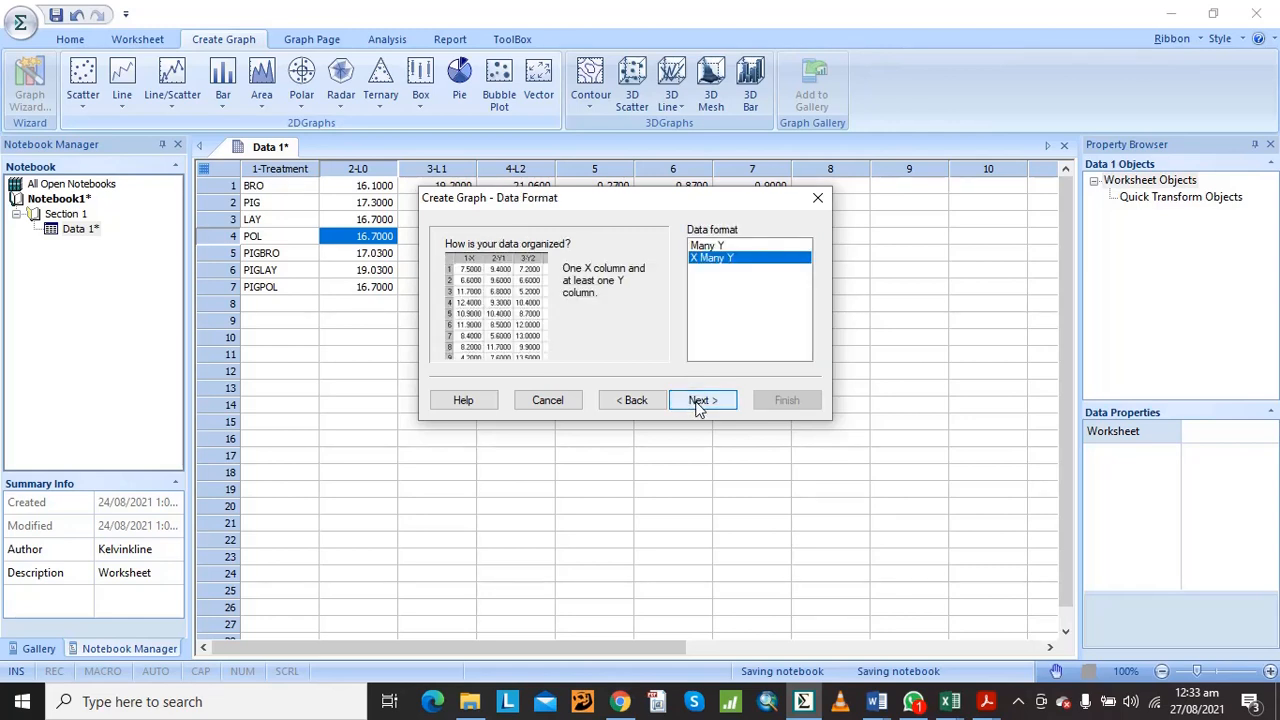
# Choose X Many Y as the graph's data format and continue to the column selection
pyautogui.click(714, 245)
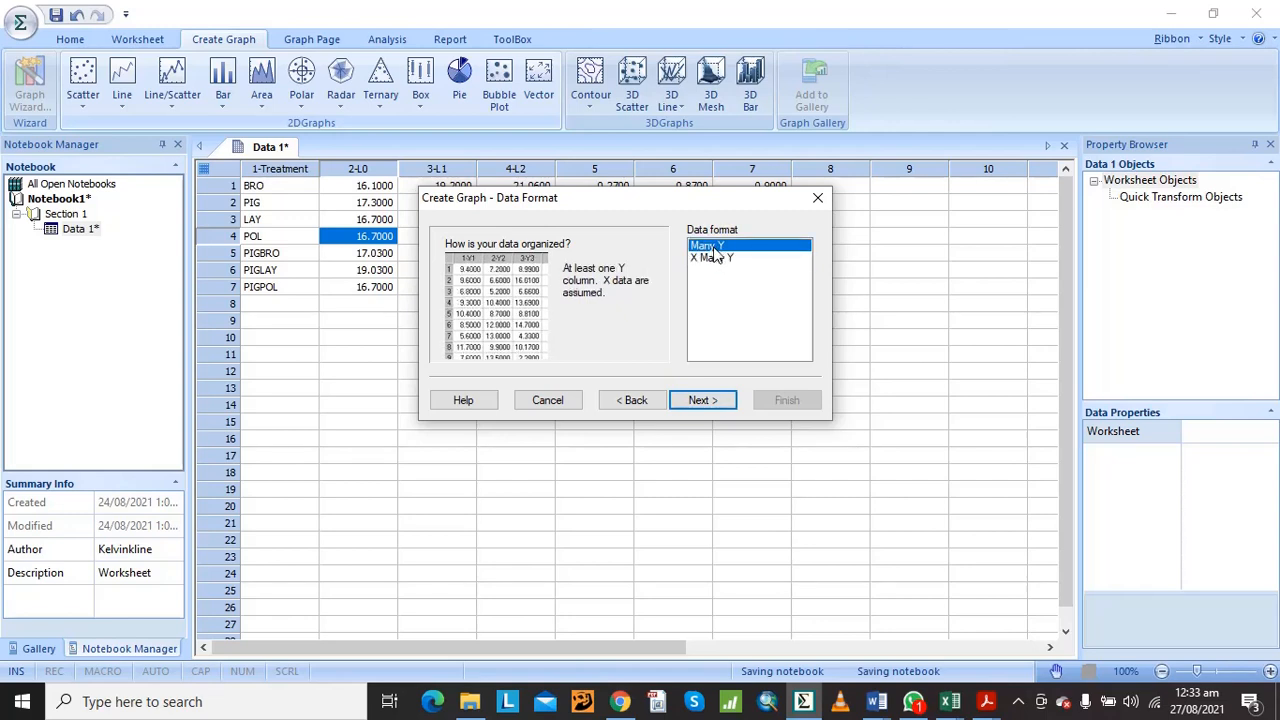
pyautogui.click(716, 258)
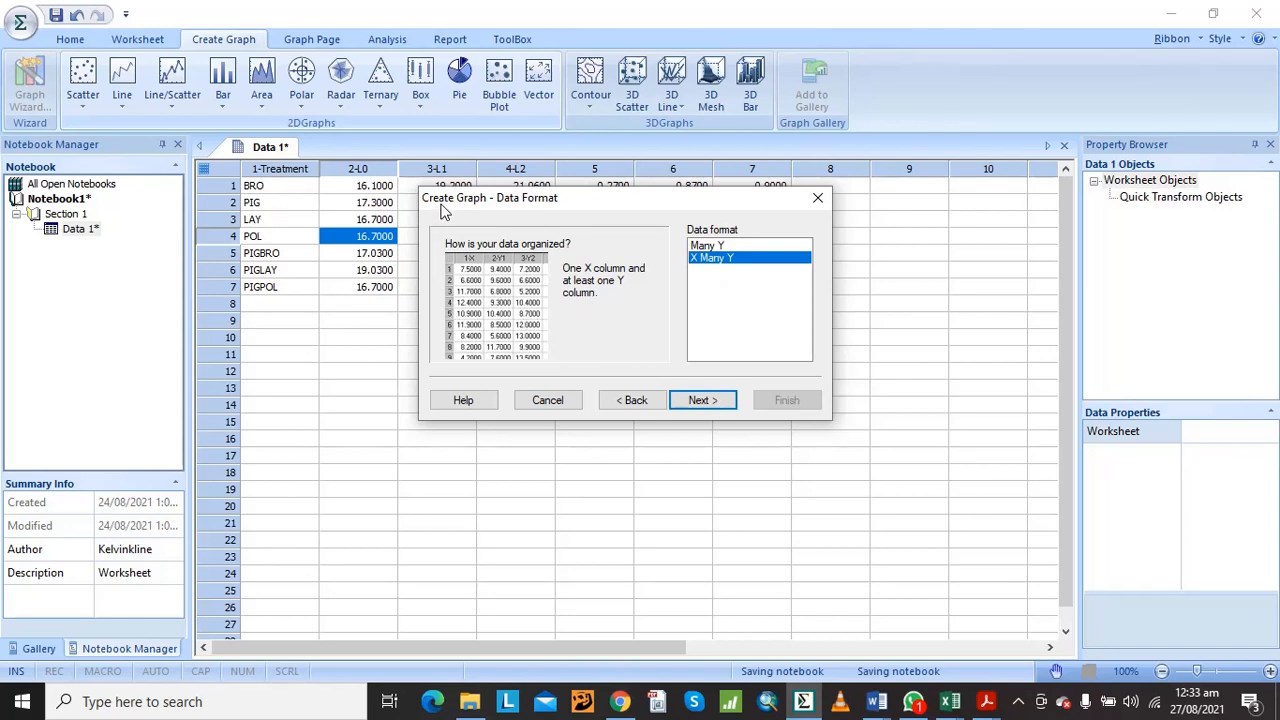
pyautogui.moveTo(443, 210); pyautogui.dragTo(417, 389)
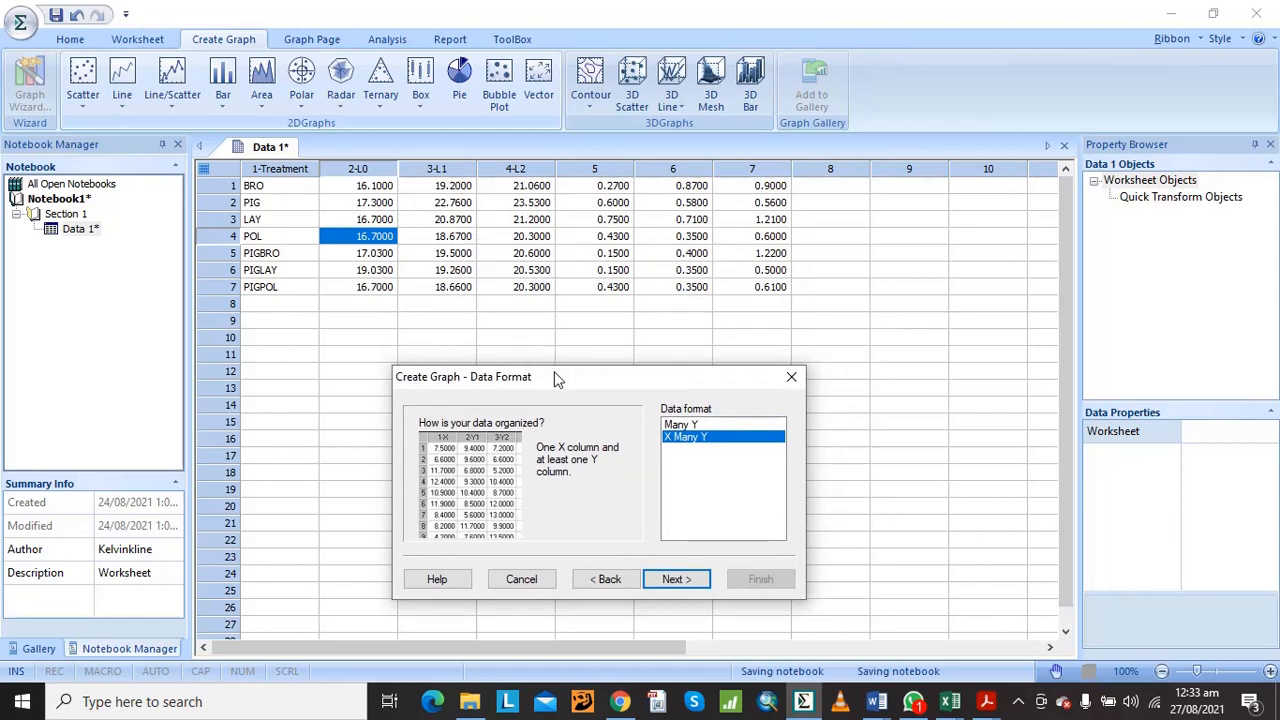
pyautogui.moveTo(557, 380); pyautogui.dragTo(556, 306)
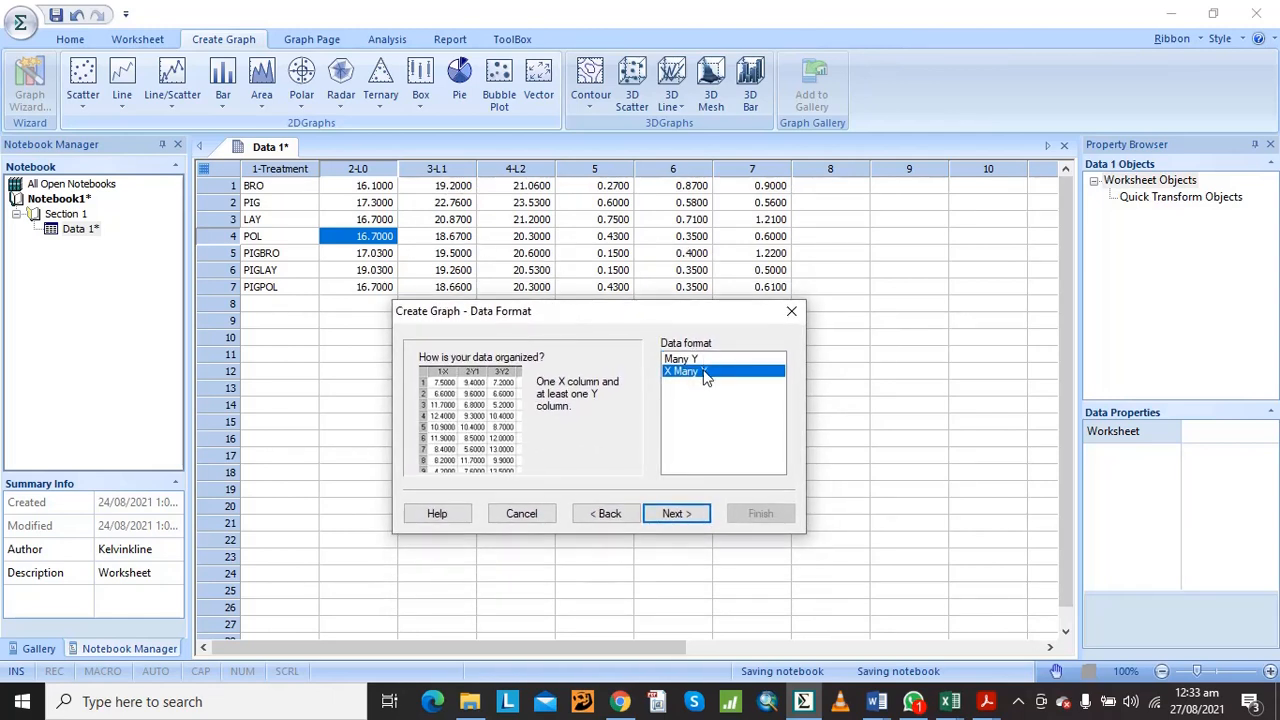
pyautogui.click(692, 515)
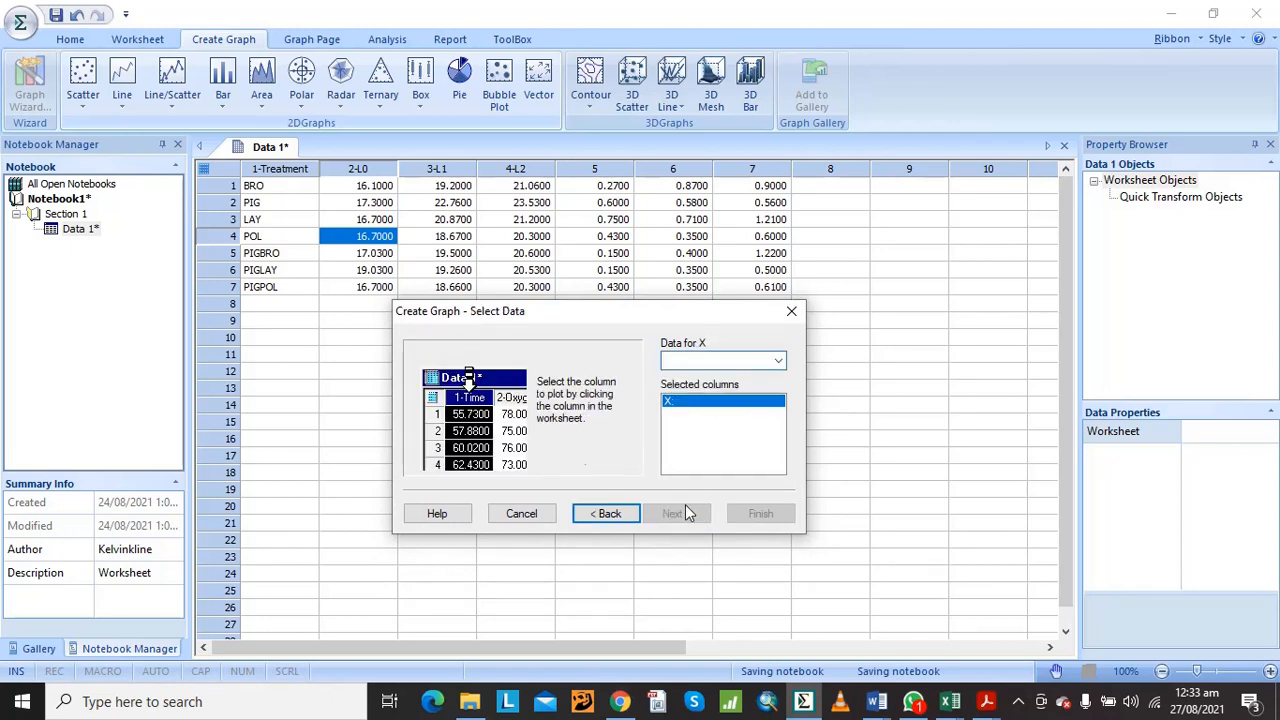
# Create the graph with 1-Treatment as X, 2-L0, 3-L1 and 4-L2 as sets 1 to 3, and columns 5, 6 and 7 as their errors
pyautogui.click(283, 160)
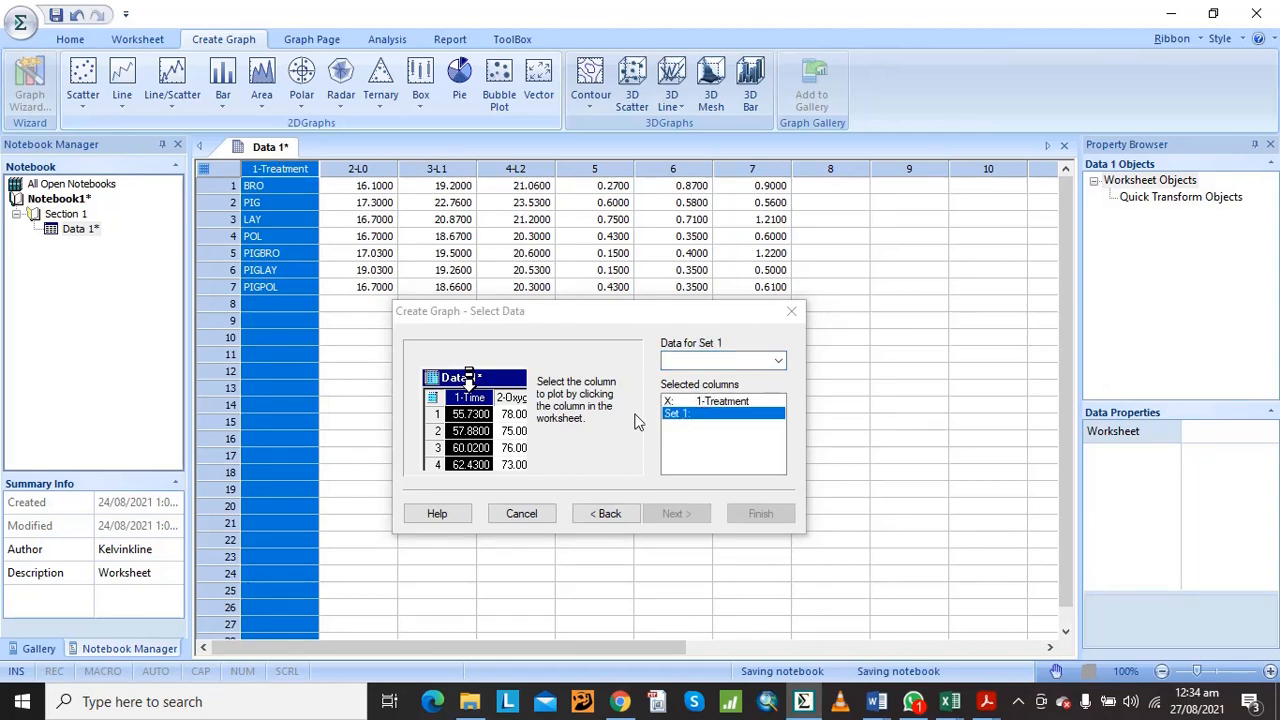
pyautogui.click(375, 155)
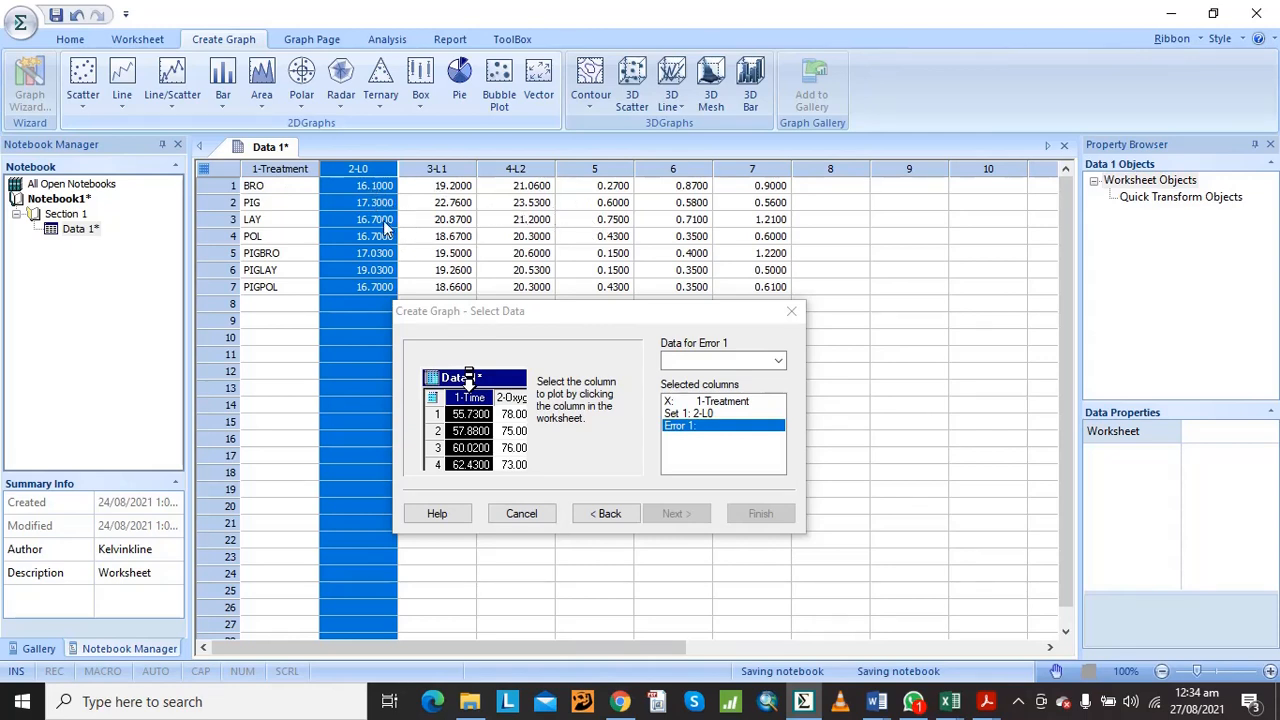
pyautogui.click(601, 157)
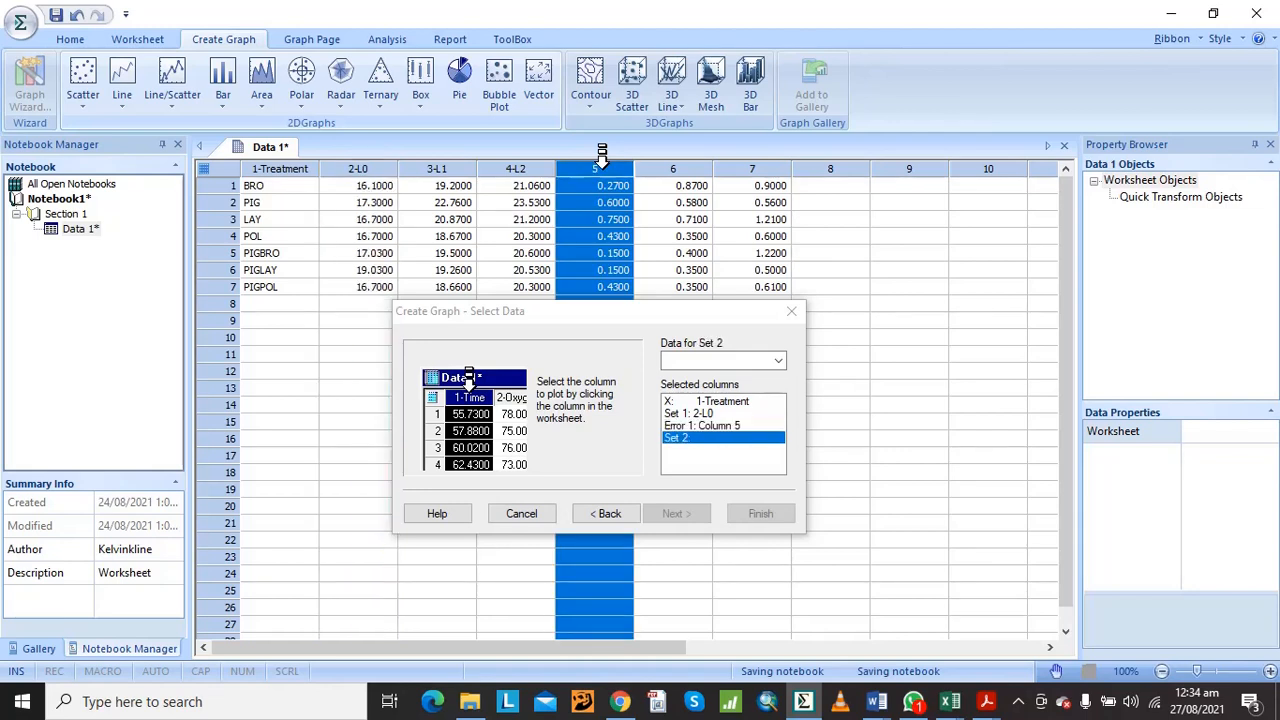
pyautogui.click(445, 157)
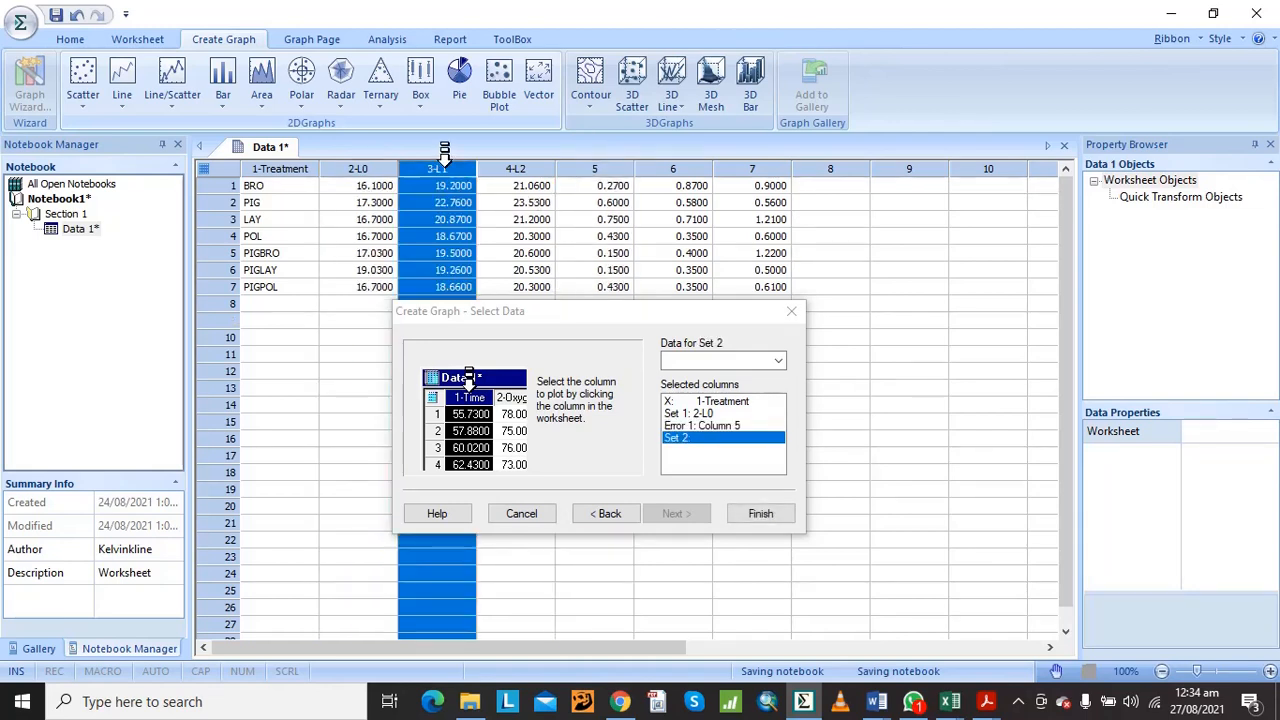
pyautogui.click(658, 157)
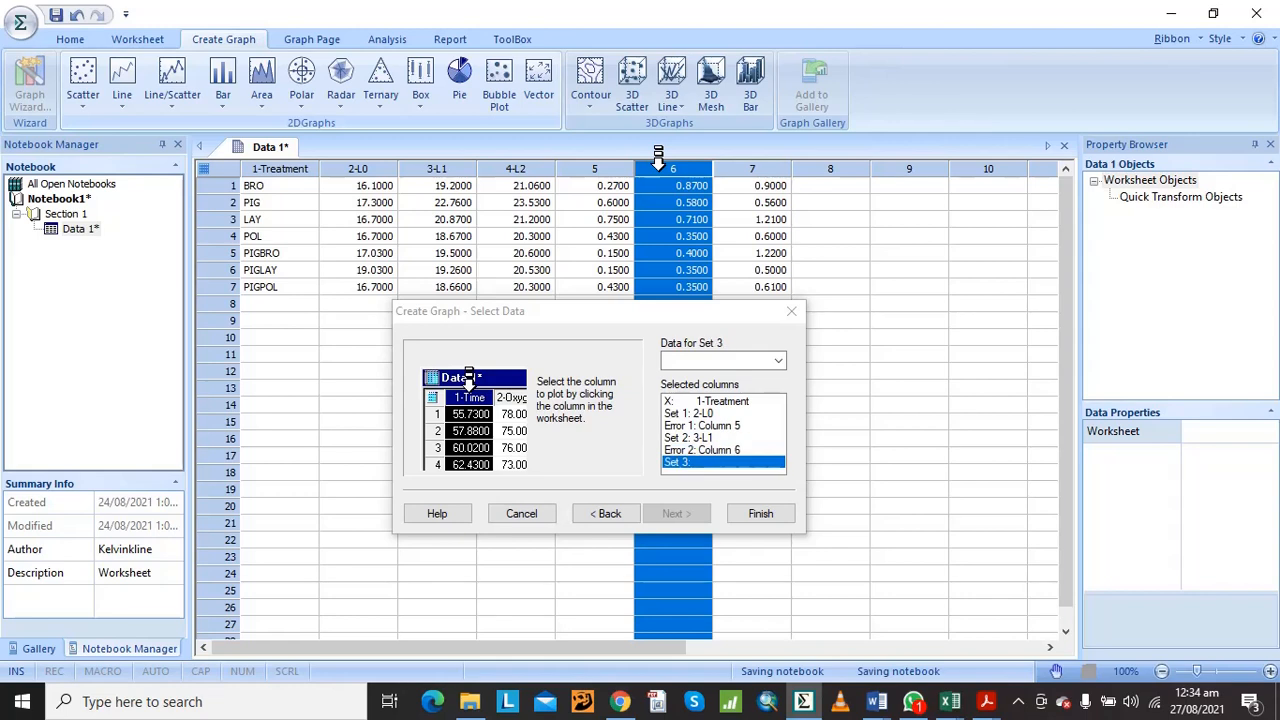
pyautogui.click(541, 157)
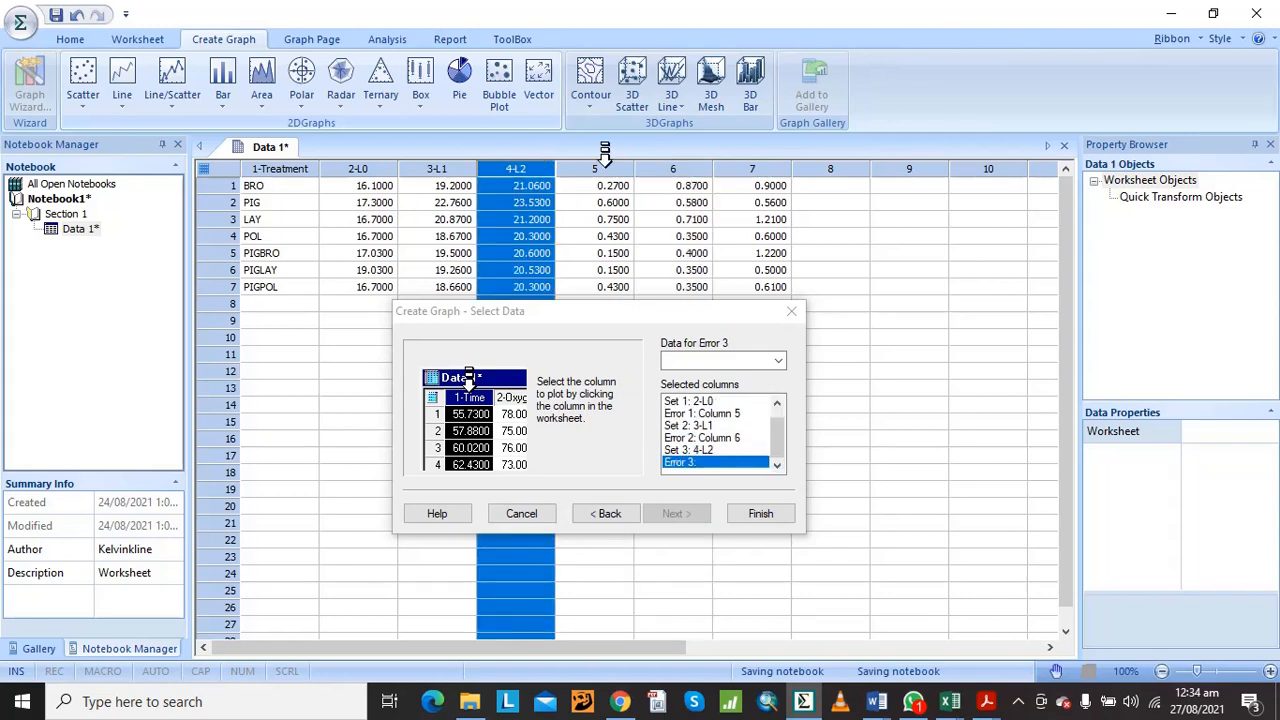
pyautogui.click(745, 157)
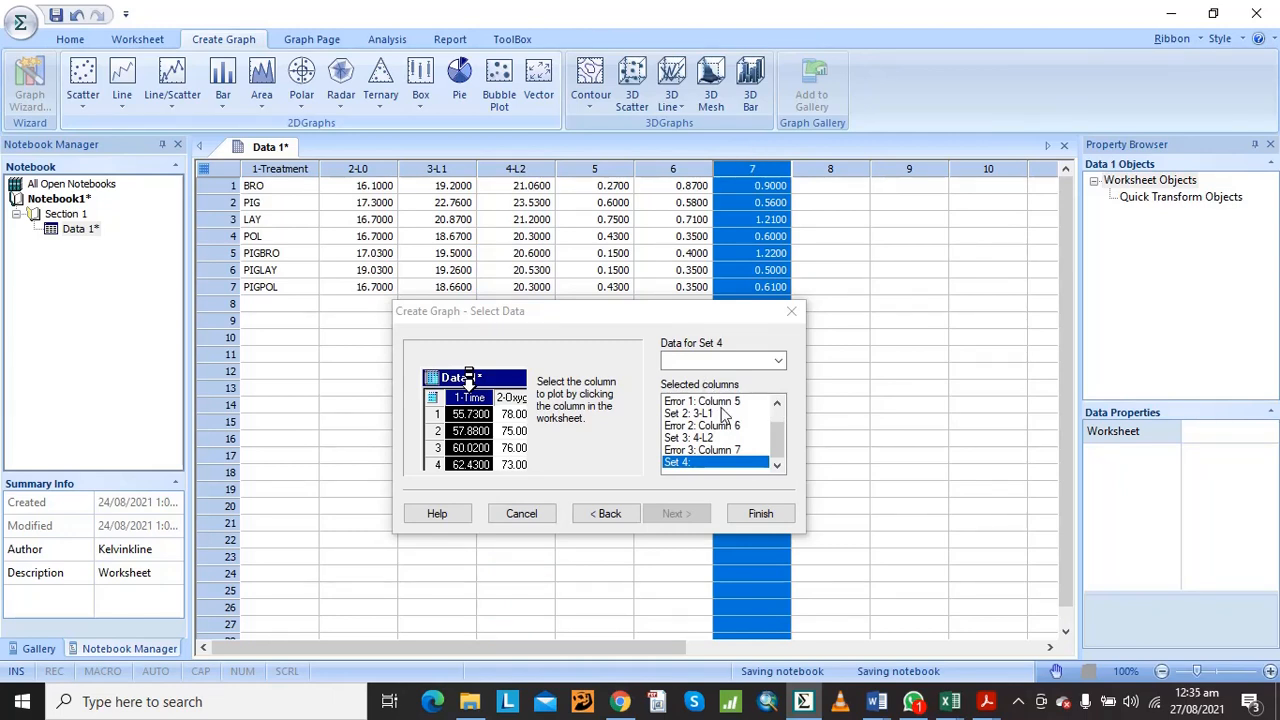
pyautogui.click(666, 316)
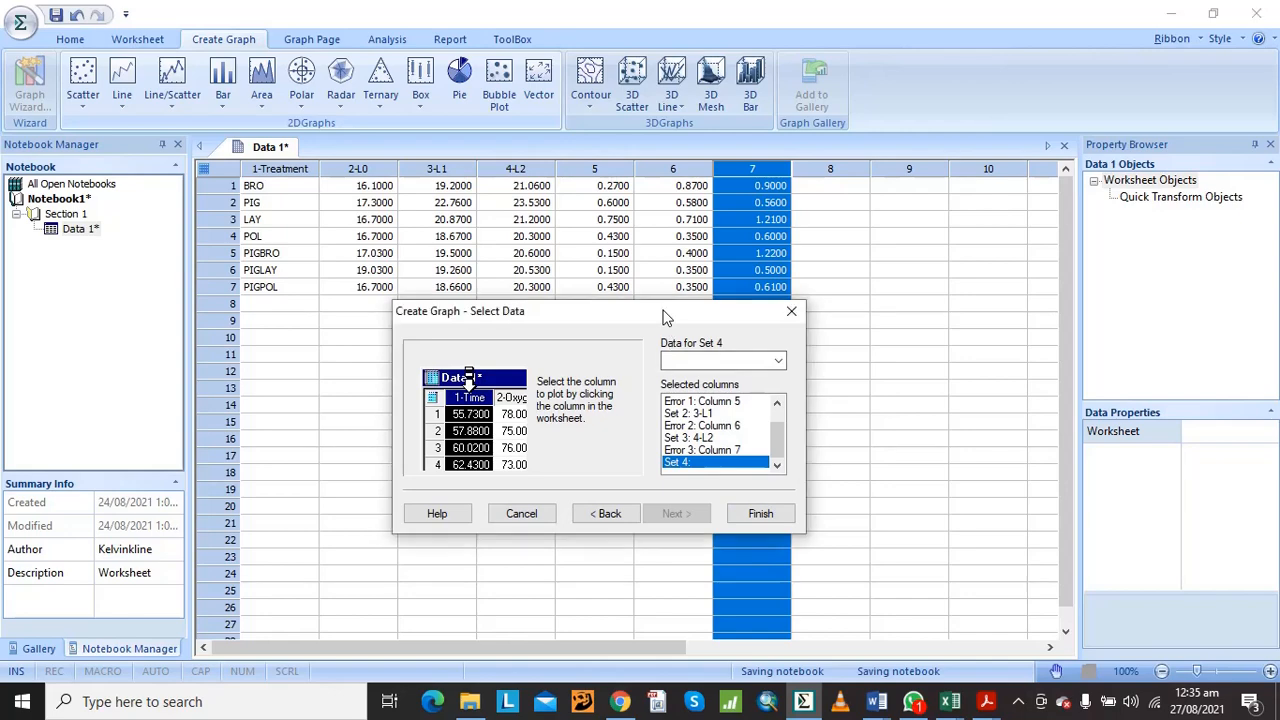
pyautogui.moveTo(666, 316); pyautogui.dragTo(640, 202)
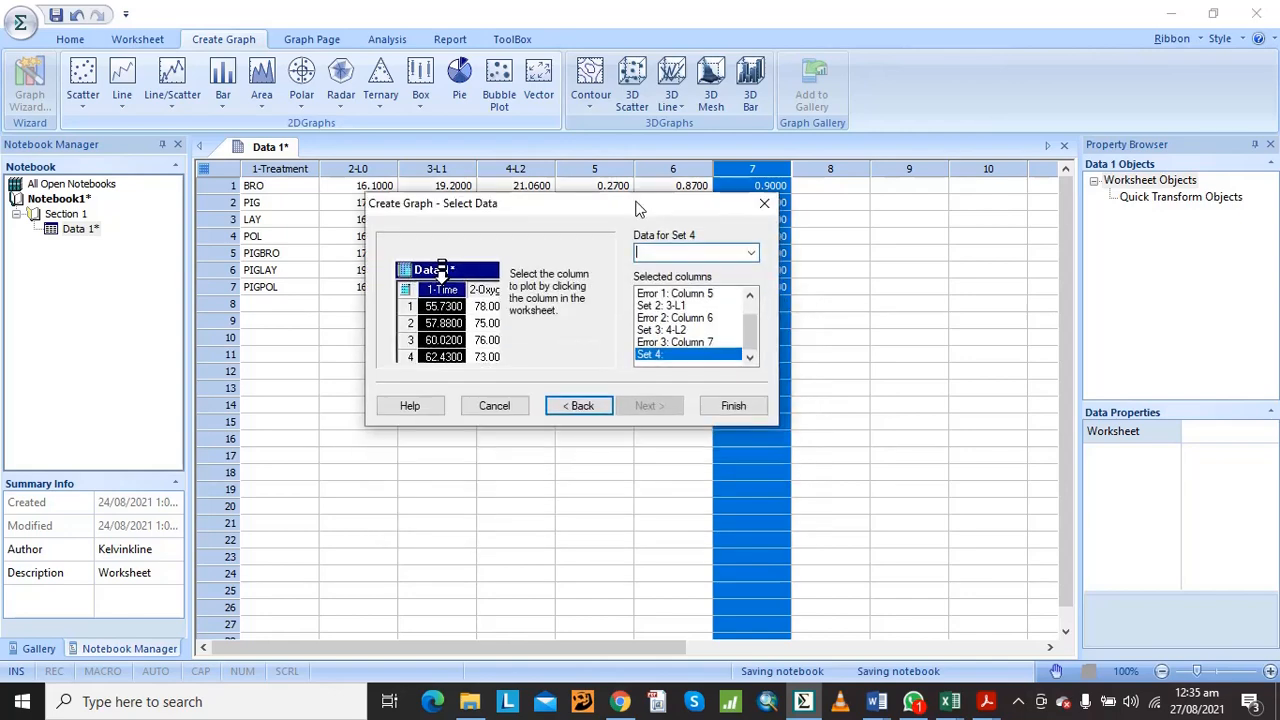
pyautogui.click(736, 400)
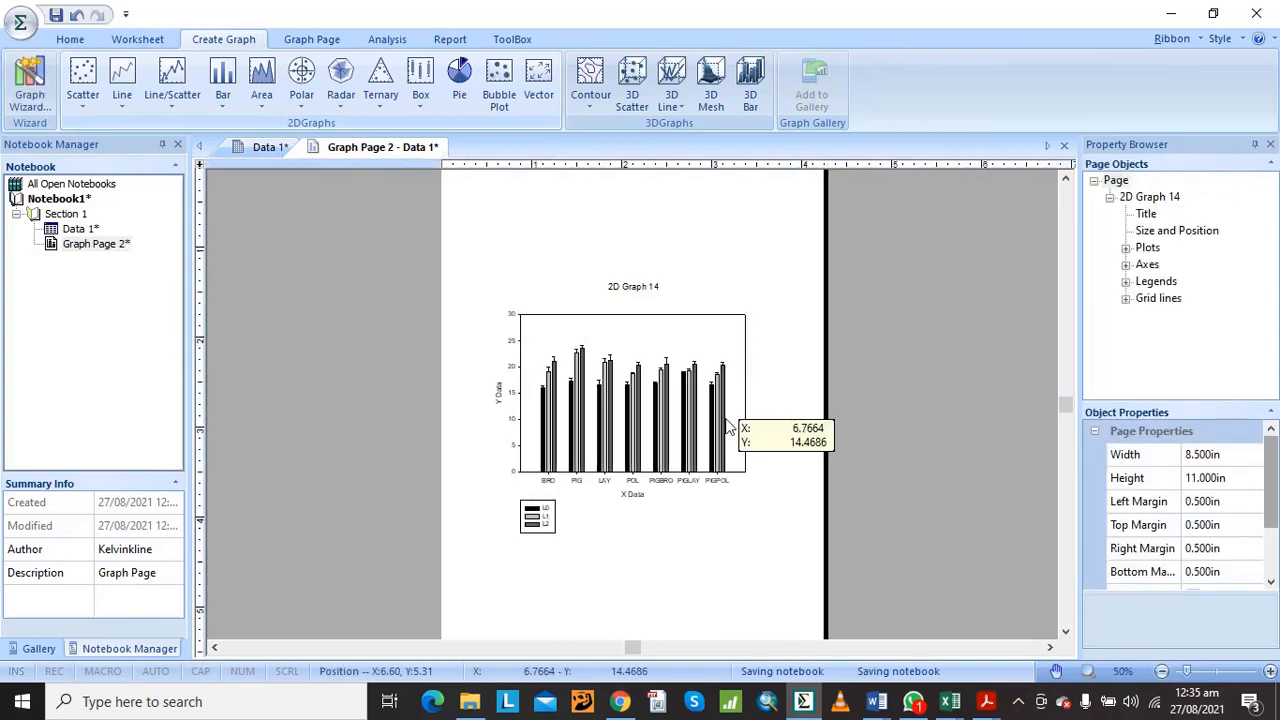
# Move the legend from below the graph to just outside the plot's upper-right corner
pyautogui.click(1269, 672)
pyautogui.click(1269, 672)
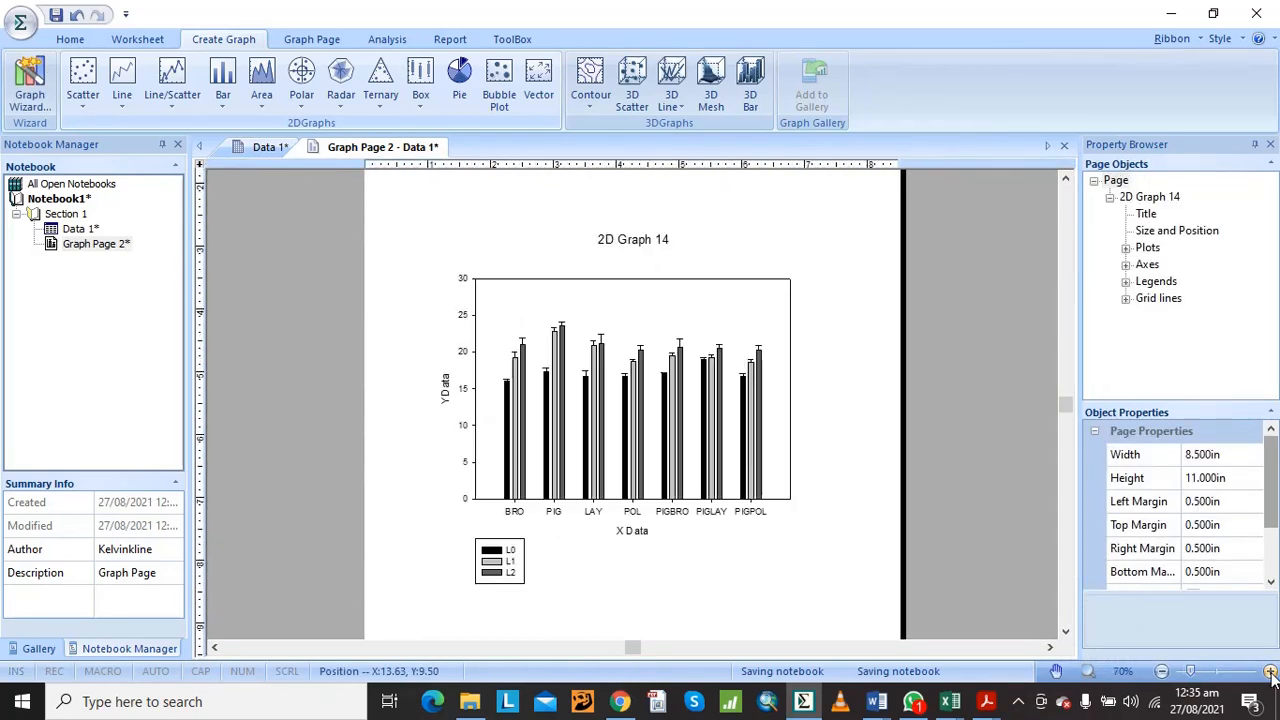
pyautogui.click(1269, 672)
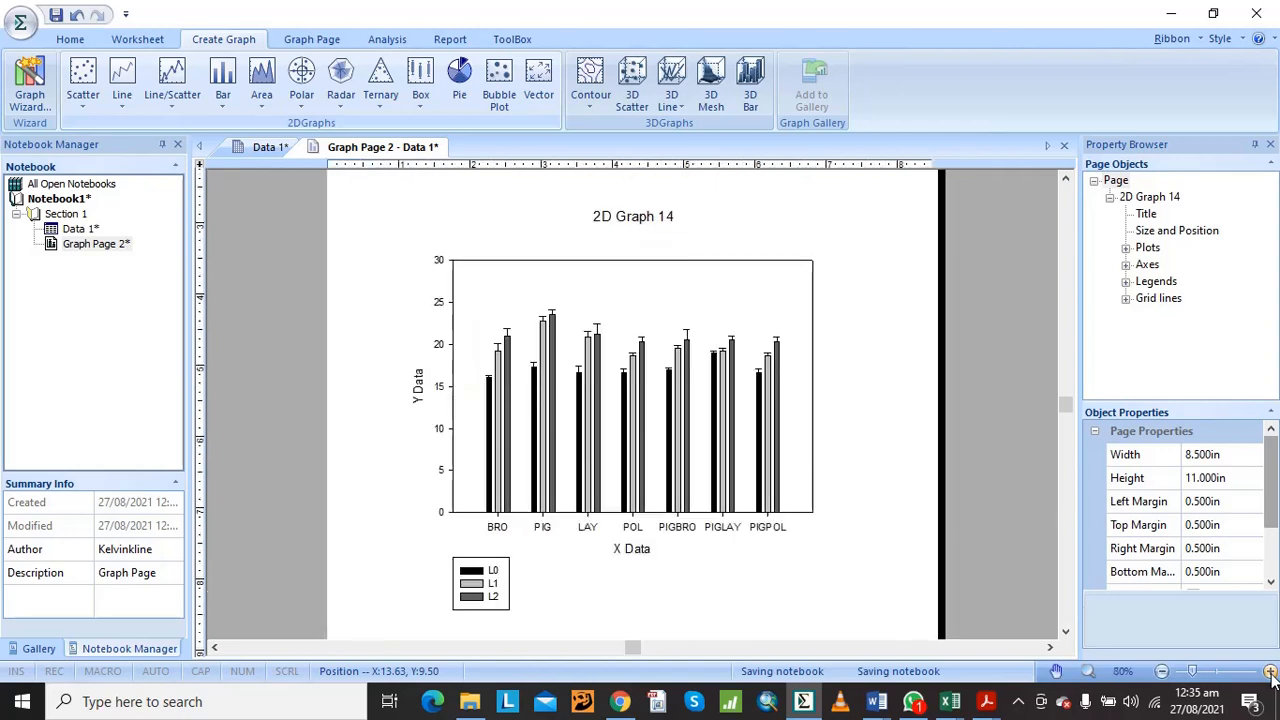
pyautogui.click(1269, 672)
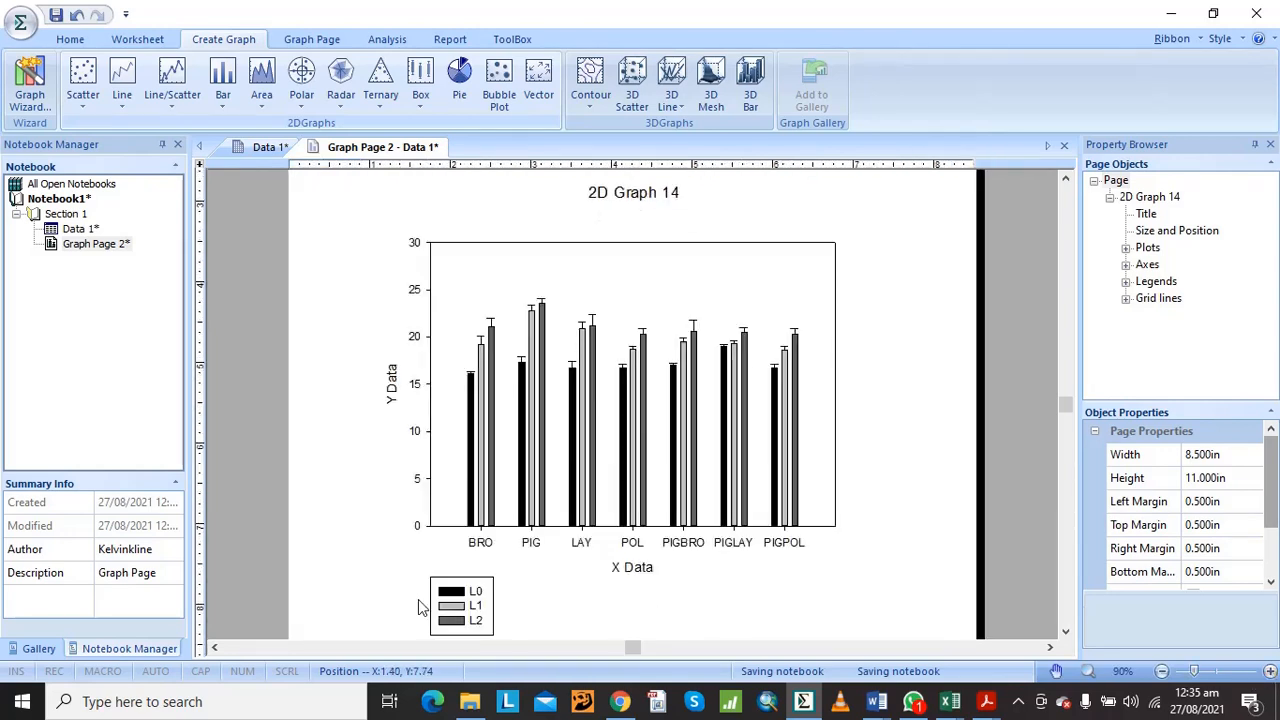
pyautogui.click(445, 612)
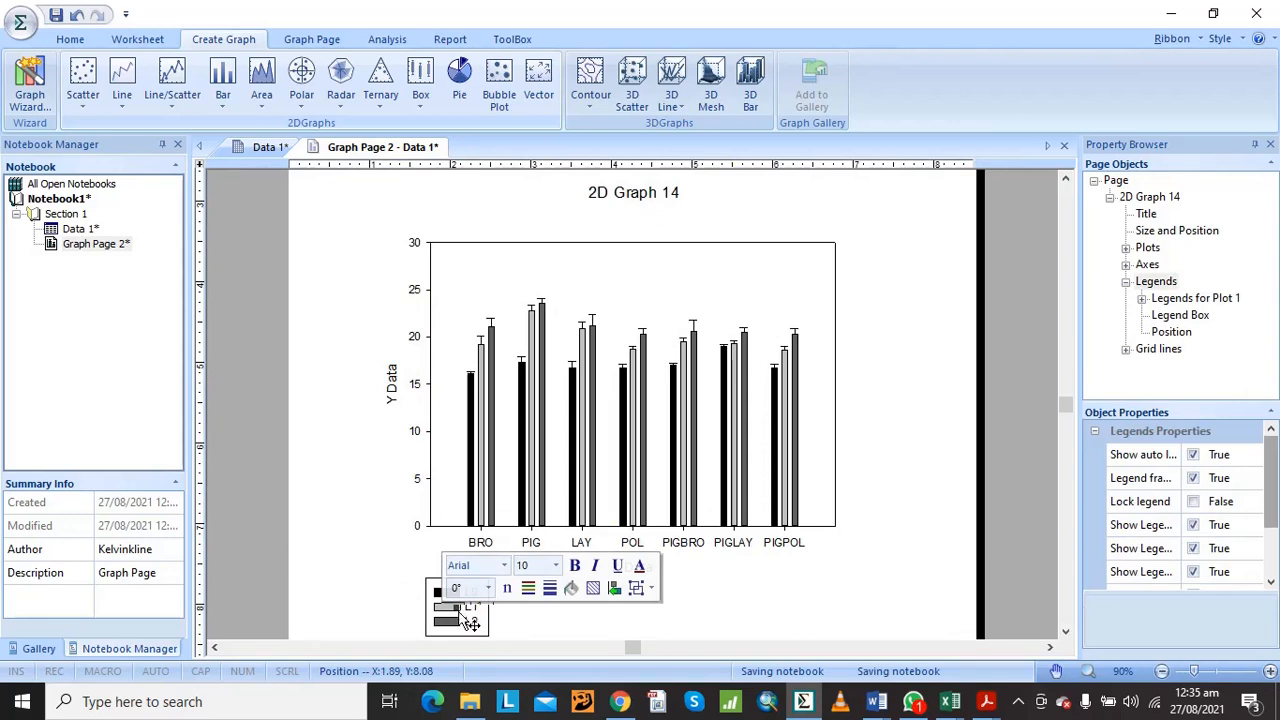
pyautogui.moveTo(865, 311); pyautogui.dragTo(875, 268)
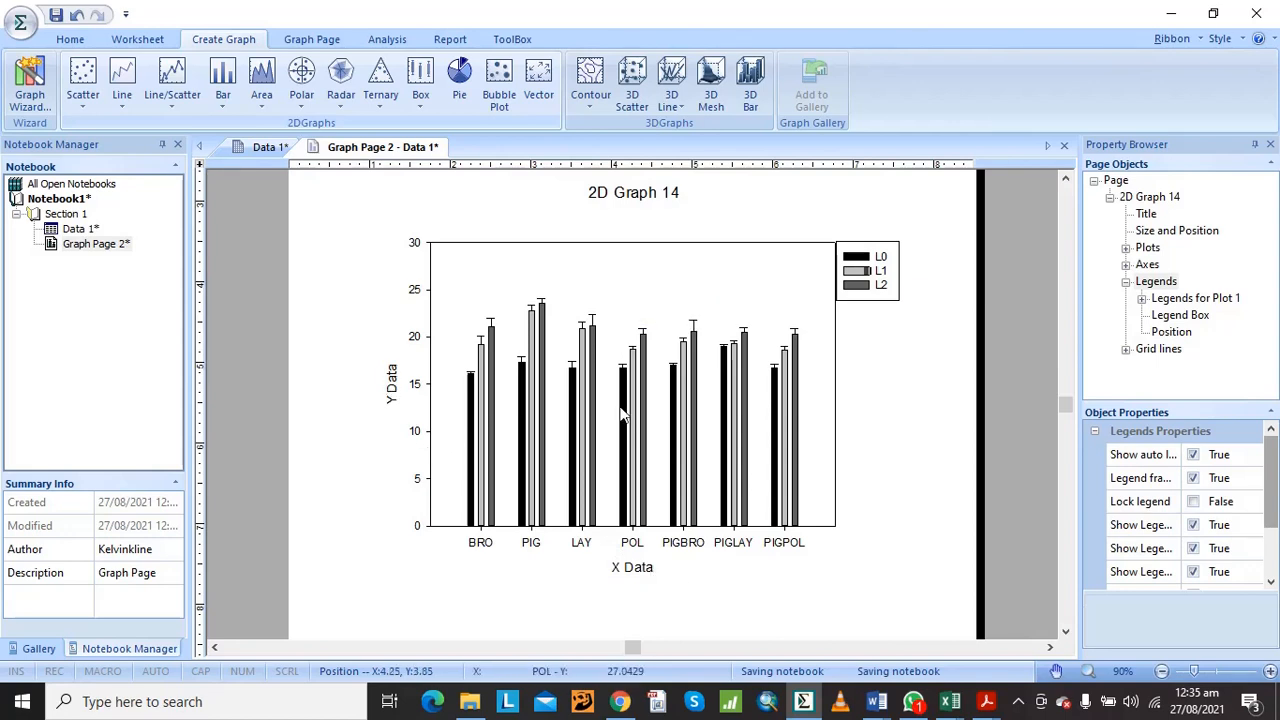
# Replace the X axis title below the bar chart with "treatment"
pyautogui.click(630, 572)
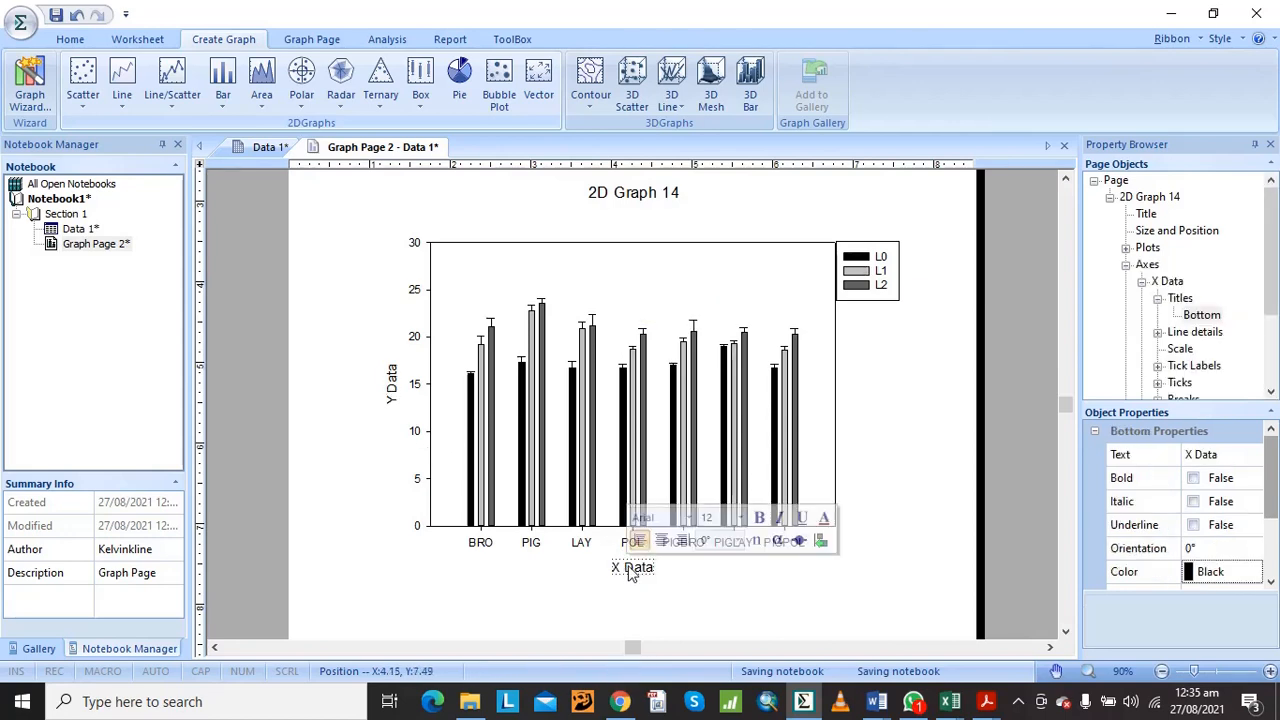
pyautogui.doubleClick(631, 569)
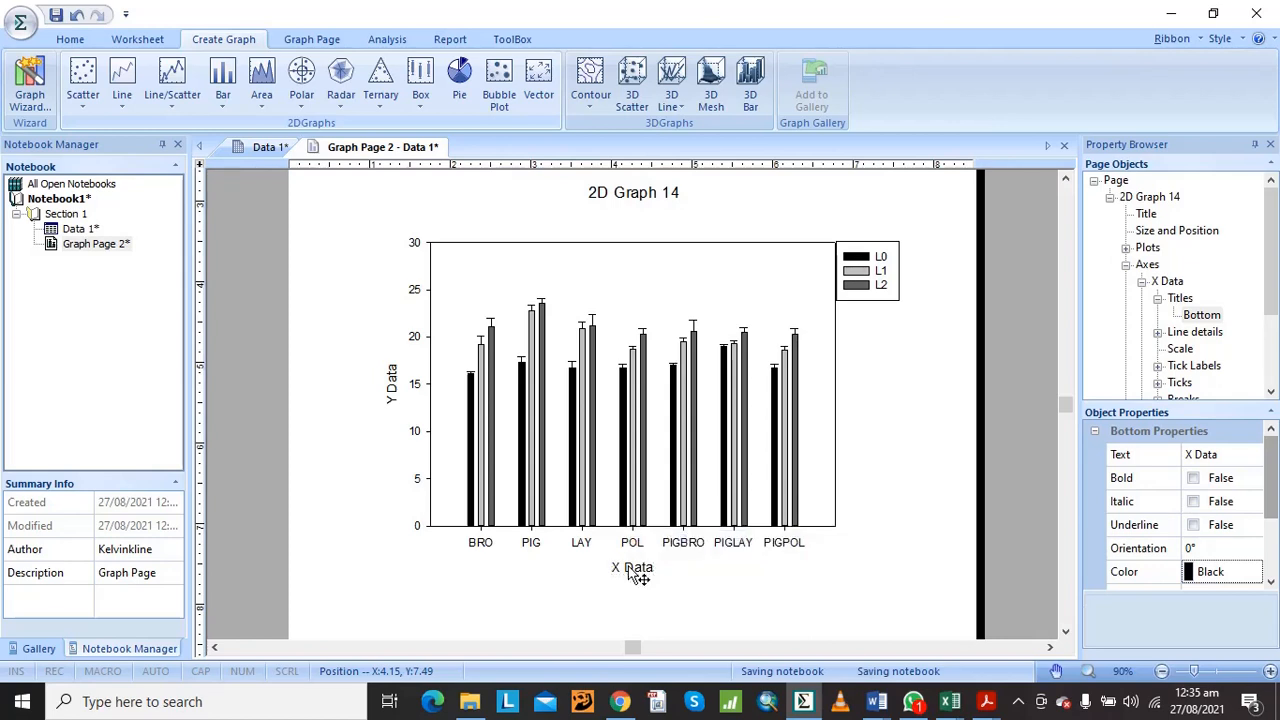
pyautogui.write('tr')
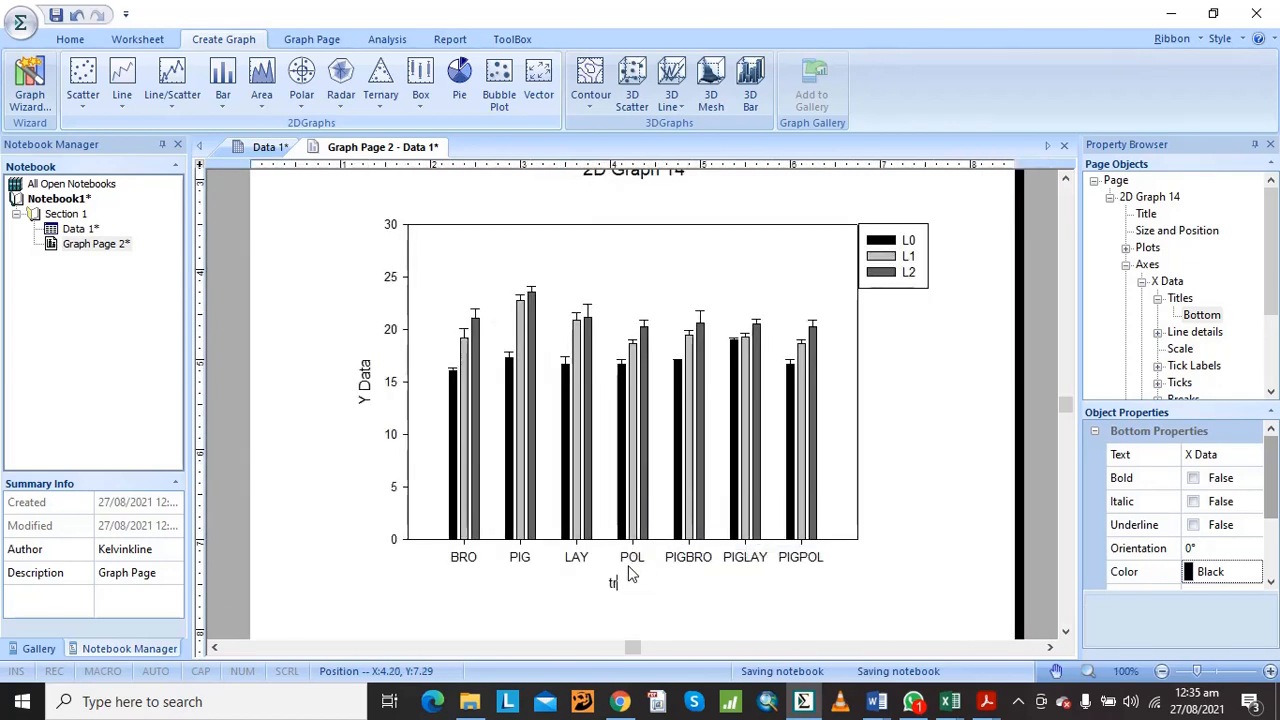
pyautogui.write('eatment')
# Replace the Y axis title beside the bar chart with "plant height (cm)"
pyautogui.doubleClick(365, 381)
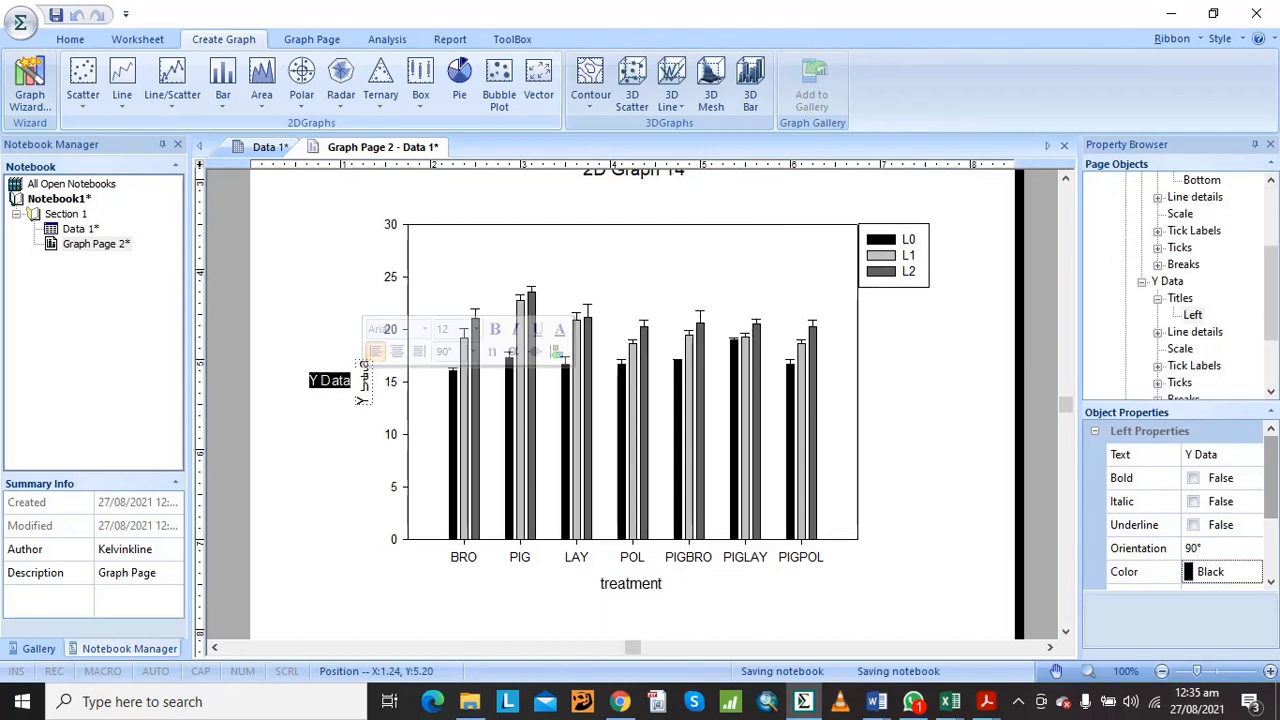
pyautogui.write('plant')
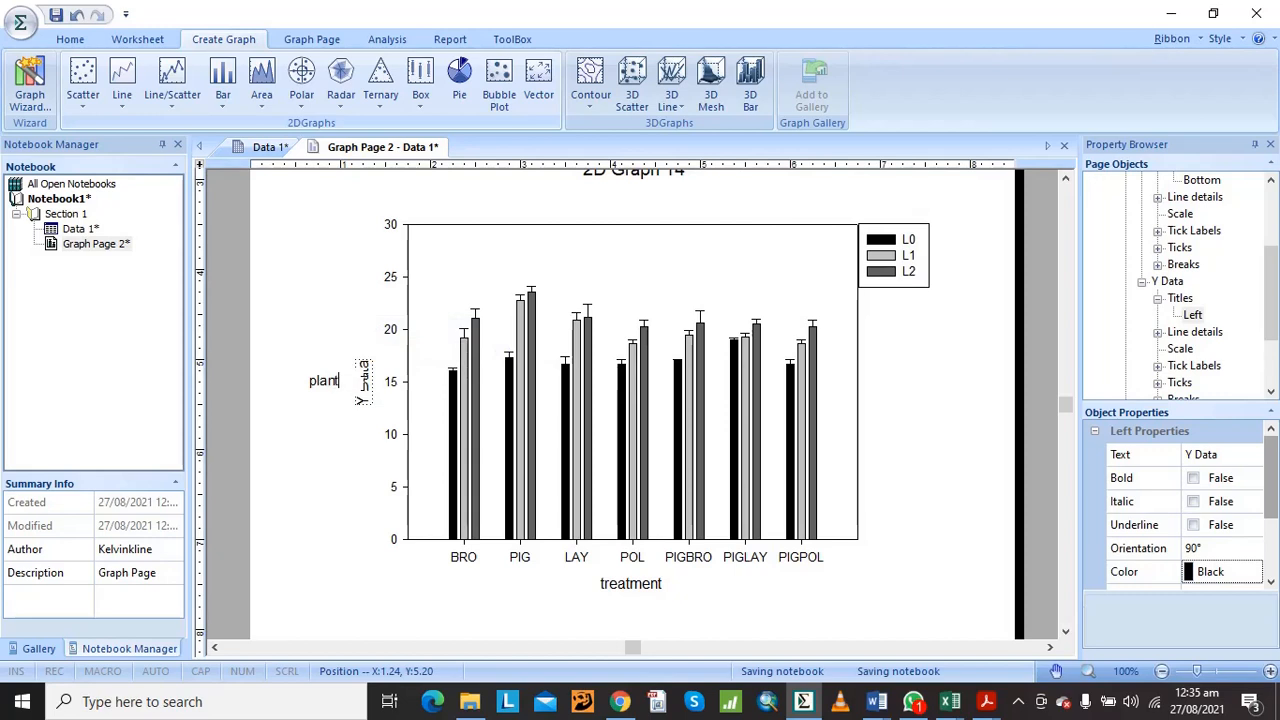
pyautogui.write(' height (cm)')
pyautogui.click(955, 390)
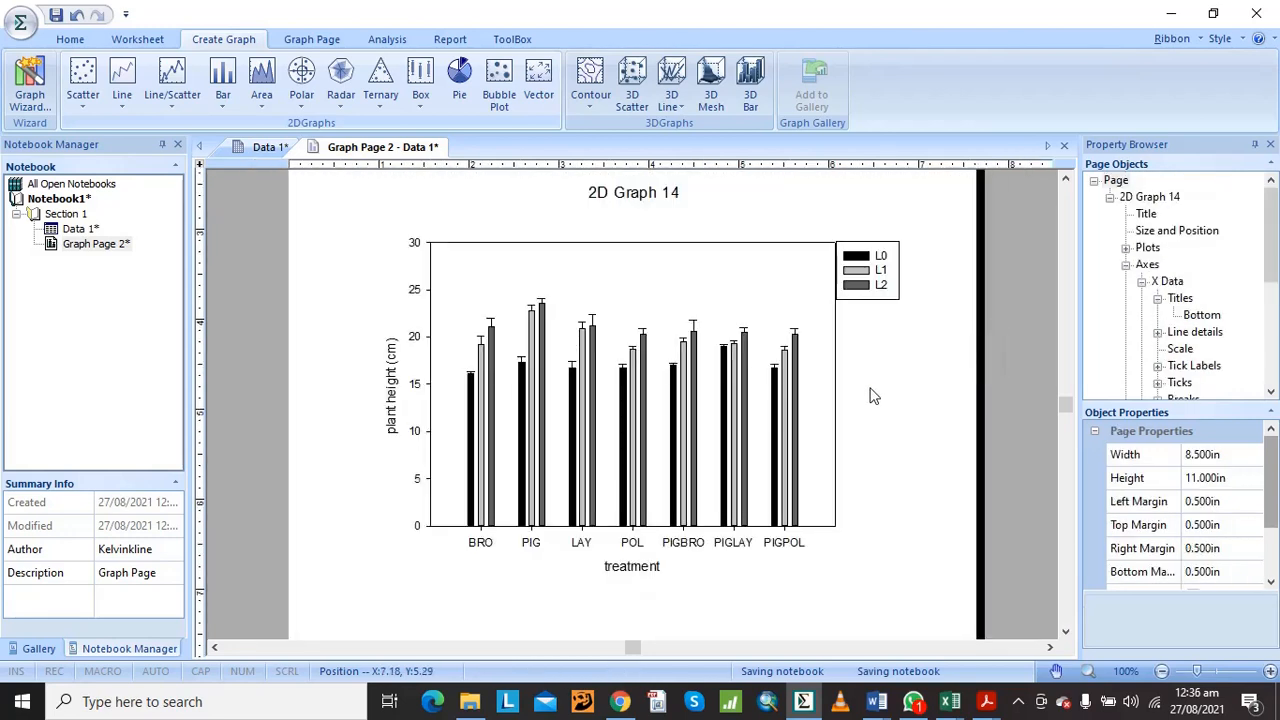
# Change the graph's main title above the plot to "plant height 1WAP"
pyautogui.doubleClick(640, 196)
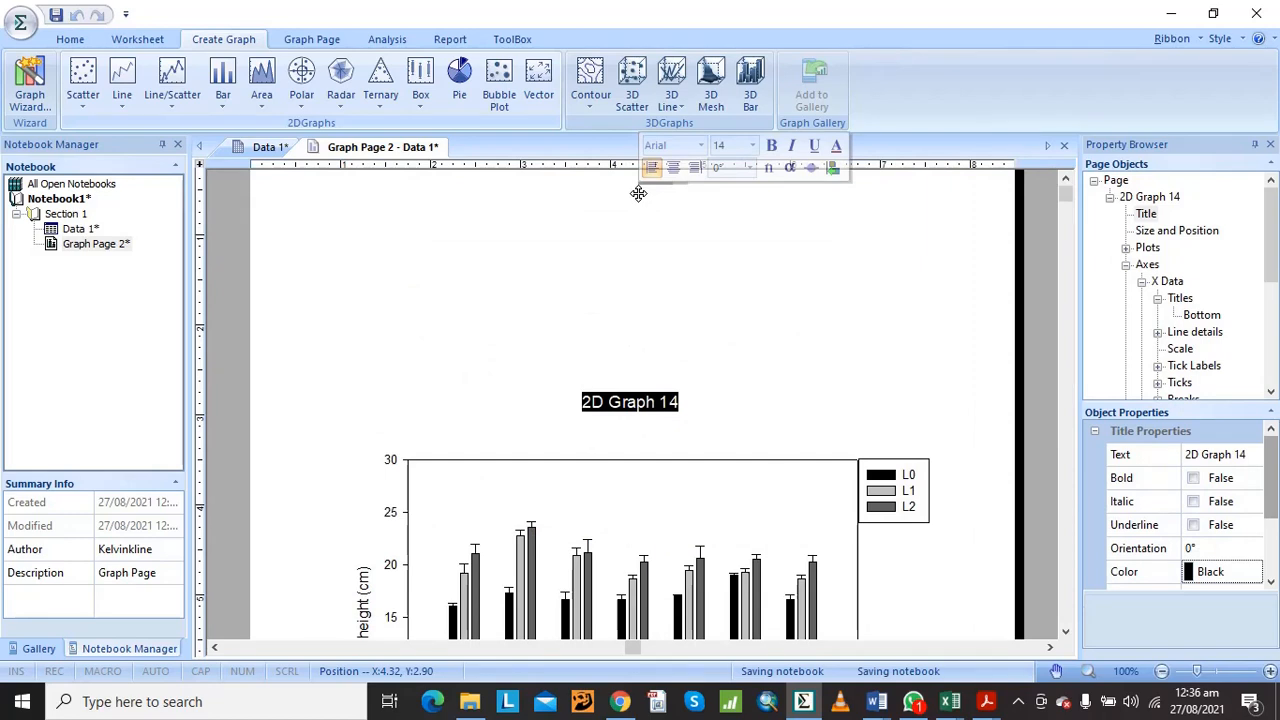
pyautogui.write('plant h')
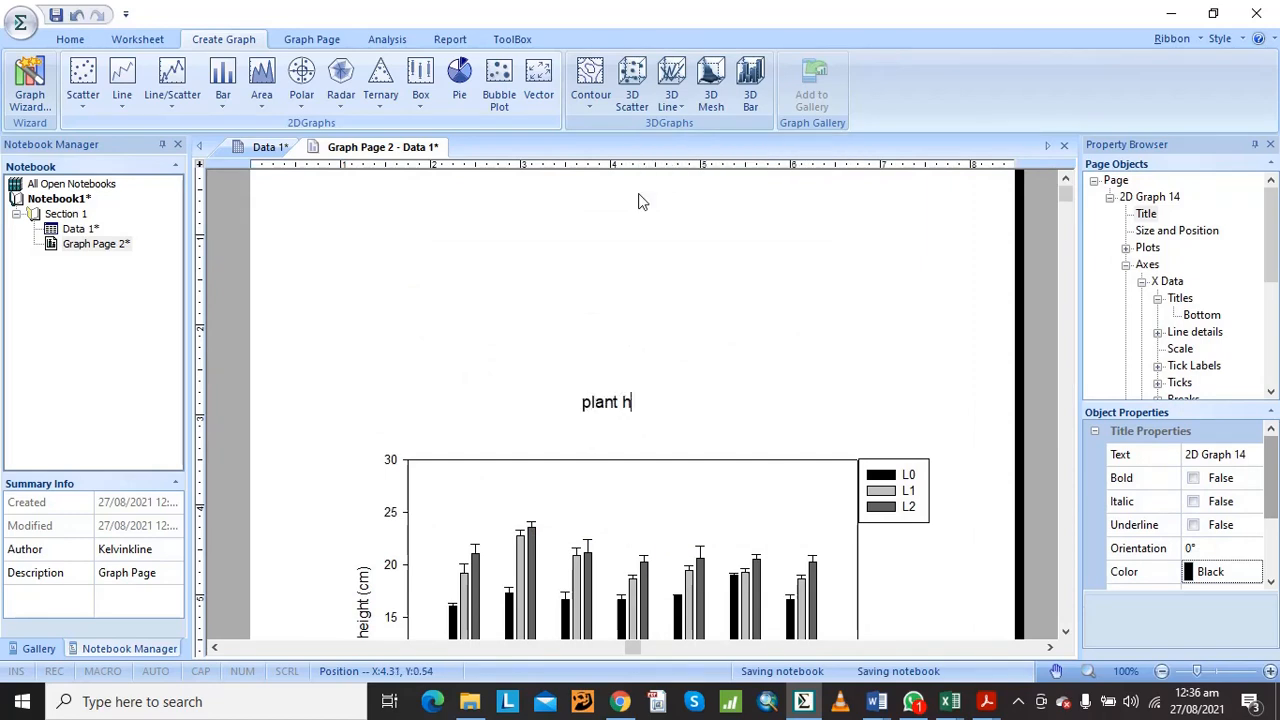
pyautogui.write('eight 1')
pyautogui.press('capslock')
pyautogui.write('WAP')
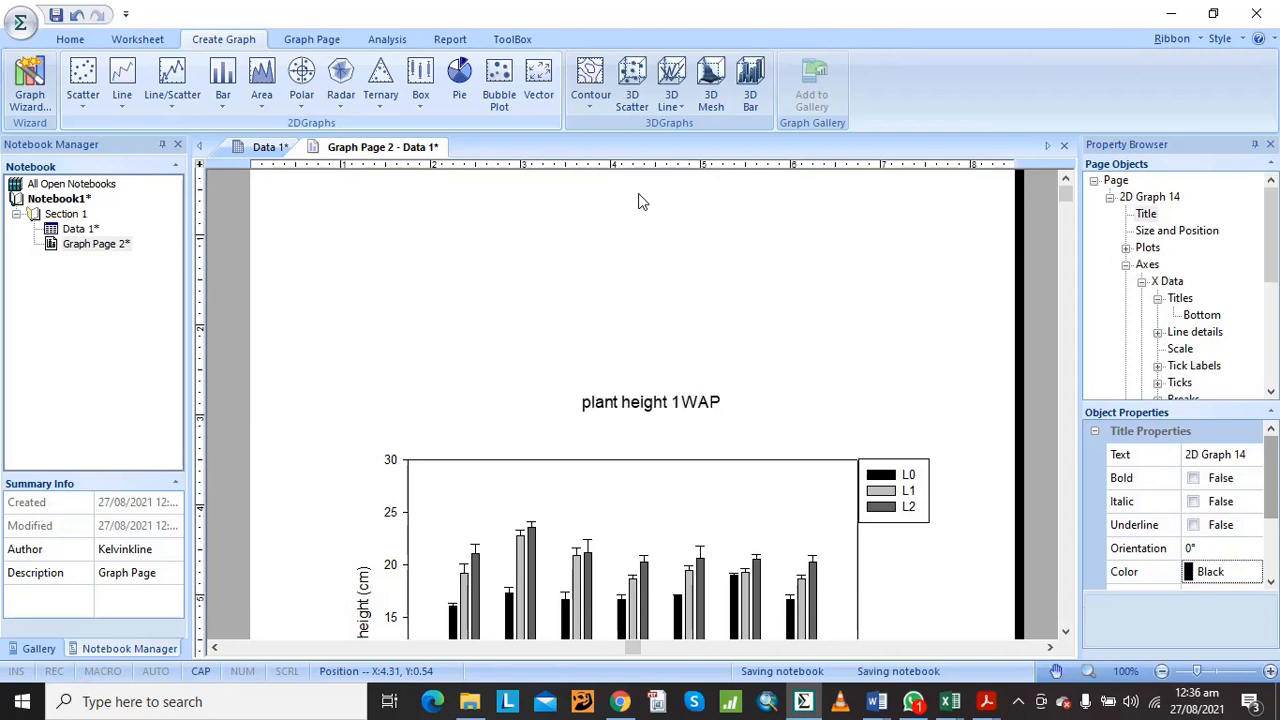
pyautogui.press('capslock')
pyautogui.click(1066, 632)
pyautogui.click(1067, 634)
pyautogui.click(1067, 634)
pyautogui.click(1067, 634)
pyautogui.click(1067, 634)
pyautogui.click(1067, 634)
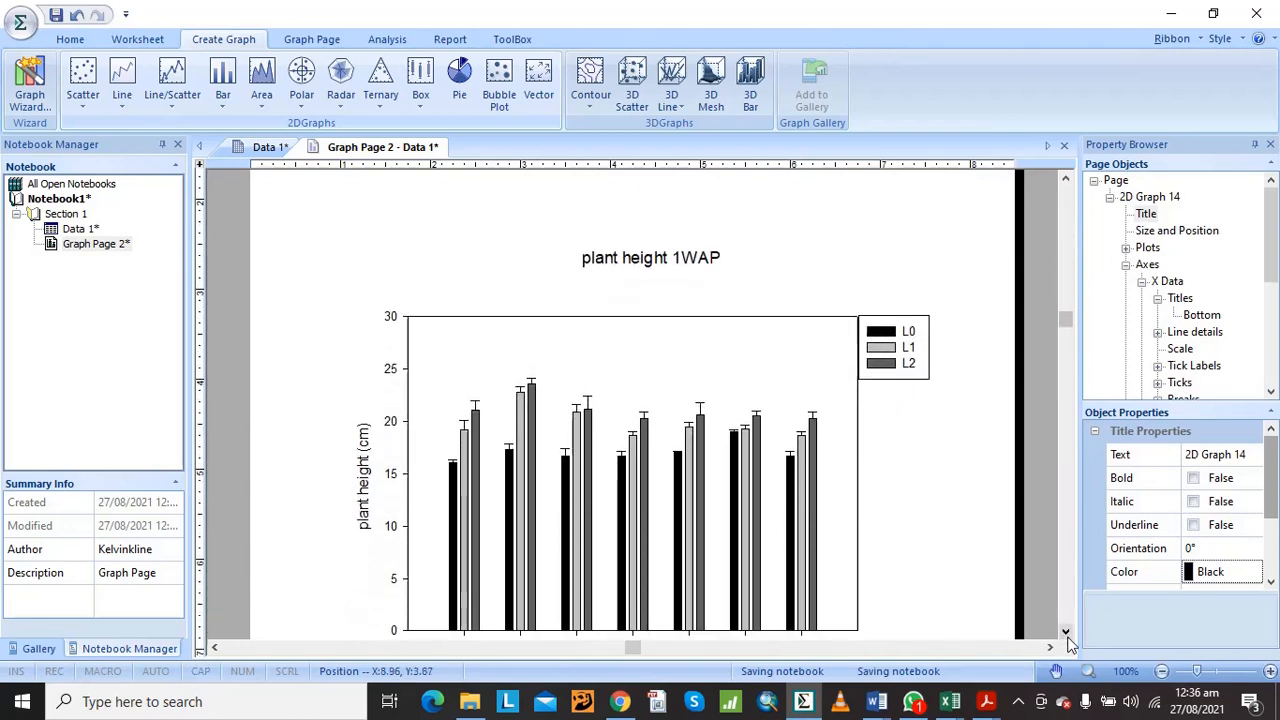
pyautogui.click(1067, 634)
pyautogui.click(1067, 634)
pyautogui.click(1067, 634)
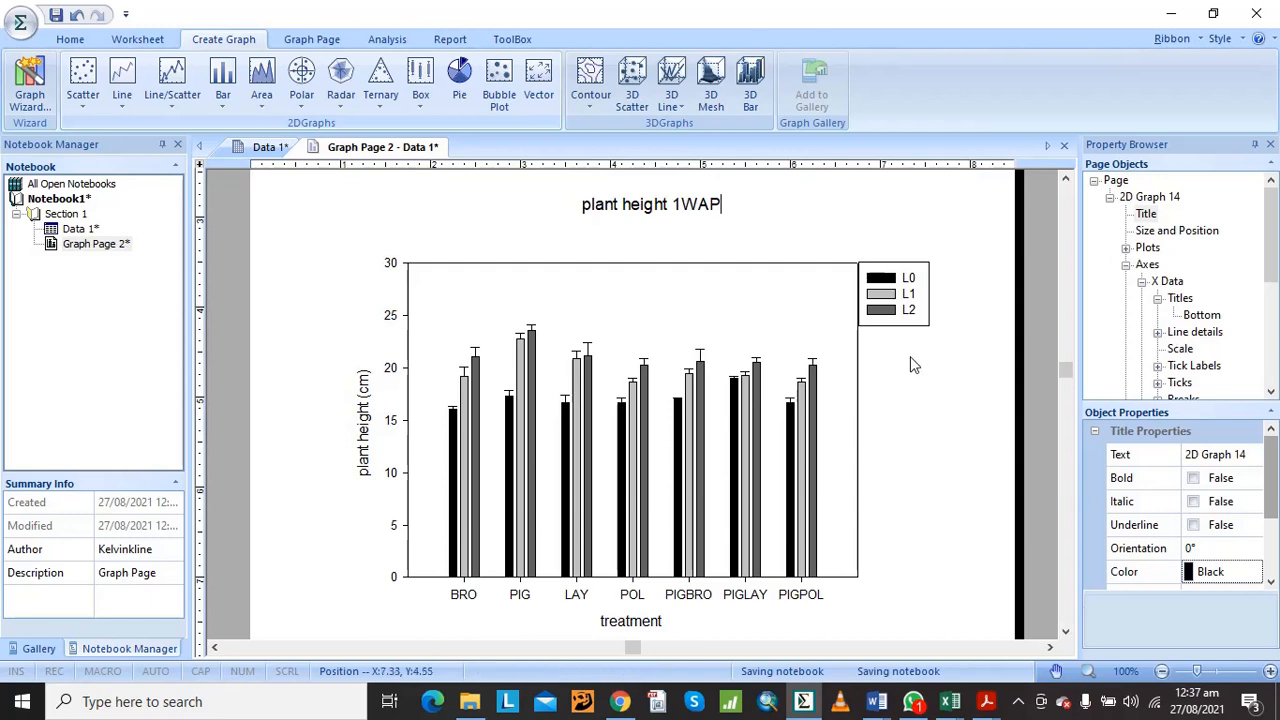
# Set the fill pattern of the plot's bars to System
pyautogui.moveTo(819, 406)
pyautogui.moveTo(741, 450)
pyautogui.click(745, 453)
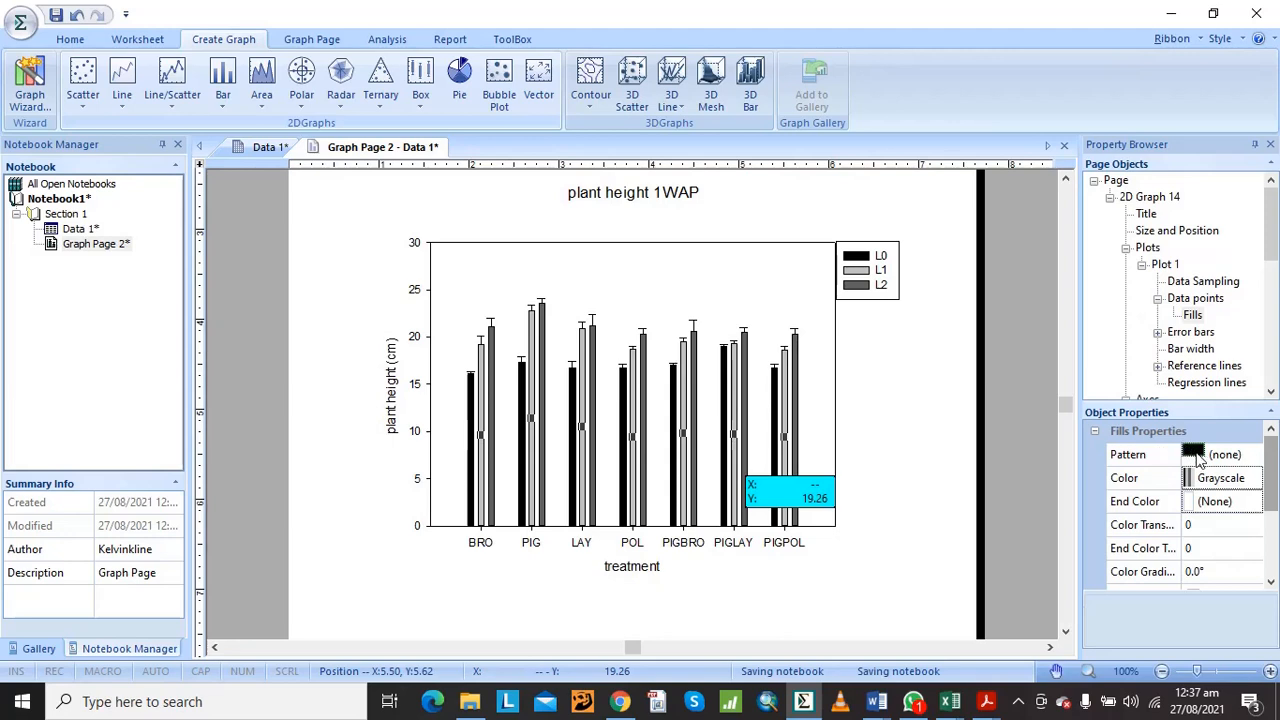
pyautogui.click(1197, 455)
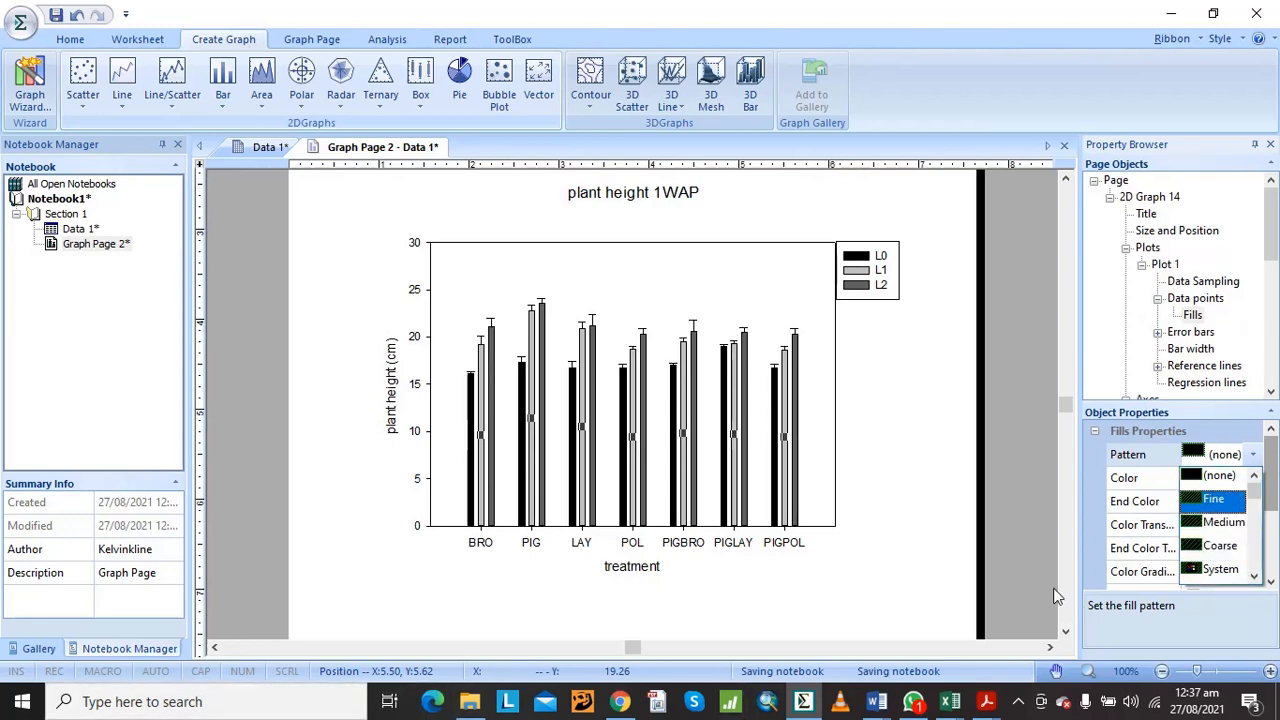
pyautogui.click(1220, 569)
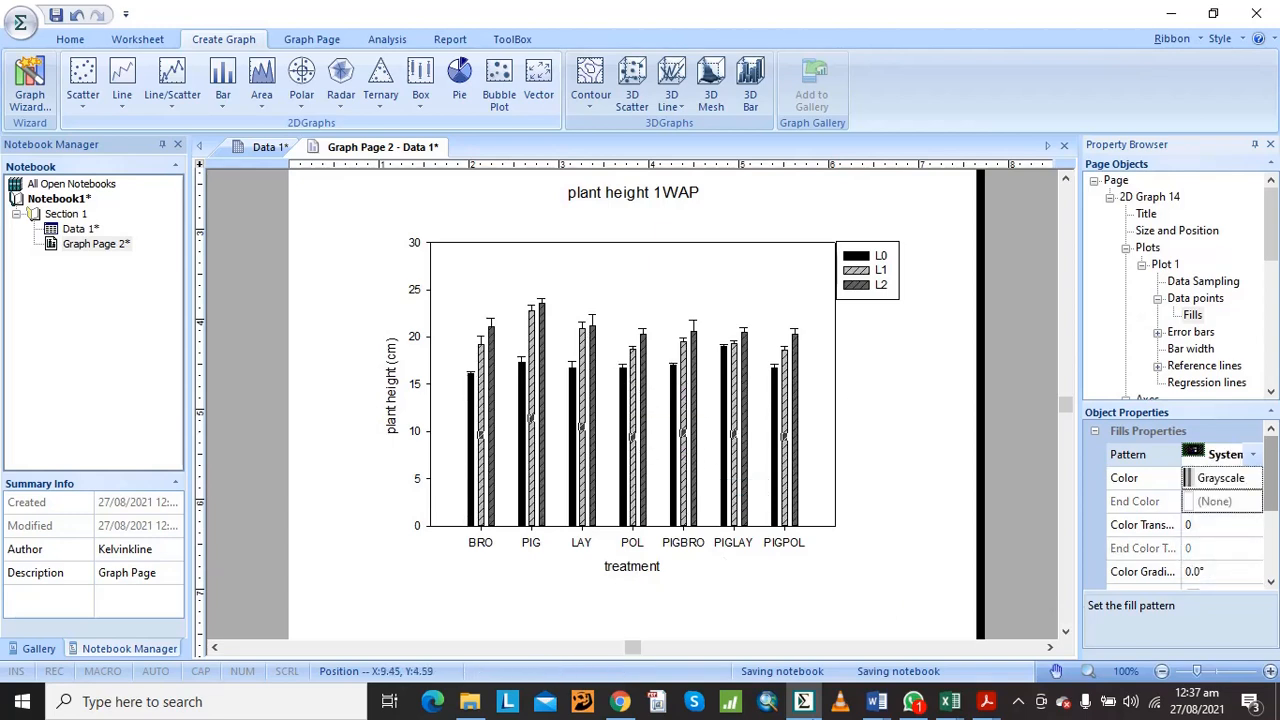
# Try the Incrementing colour scheme as the fill colour of the grouped bars
pyautogui.click(1262, 480)
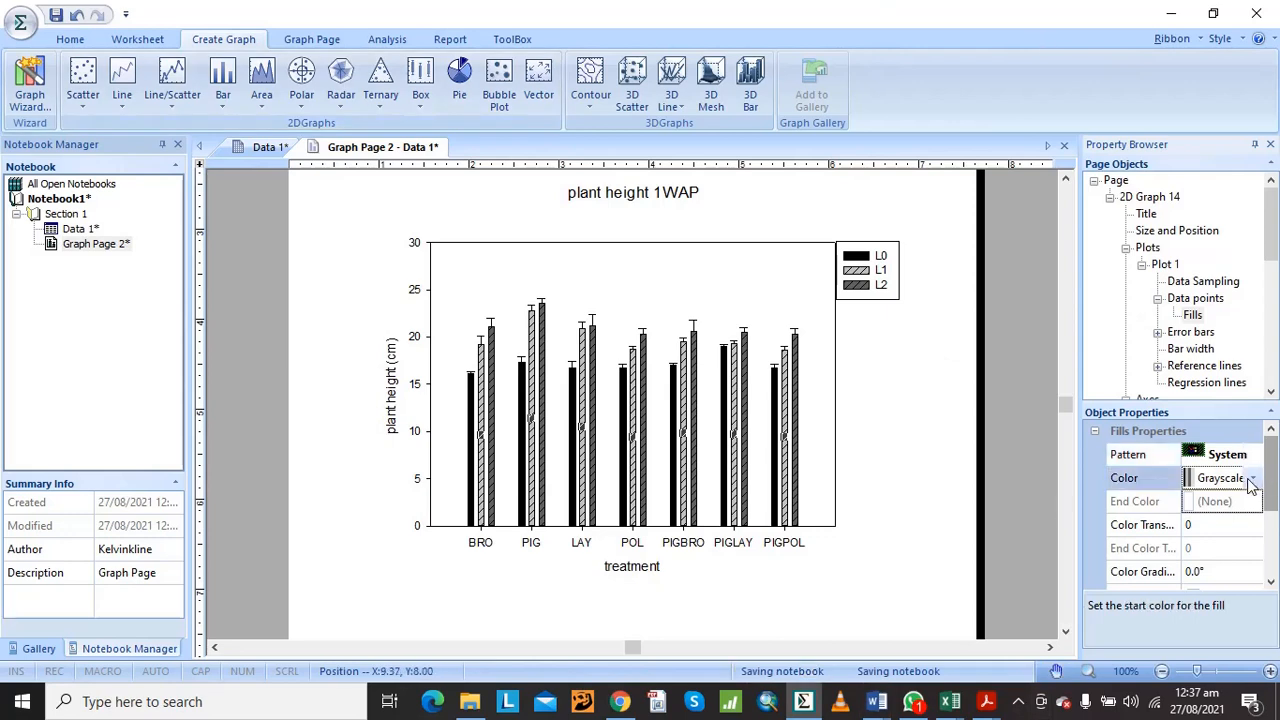
pyautogui.click(1255, 478)
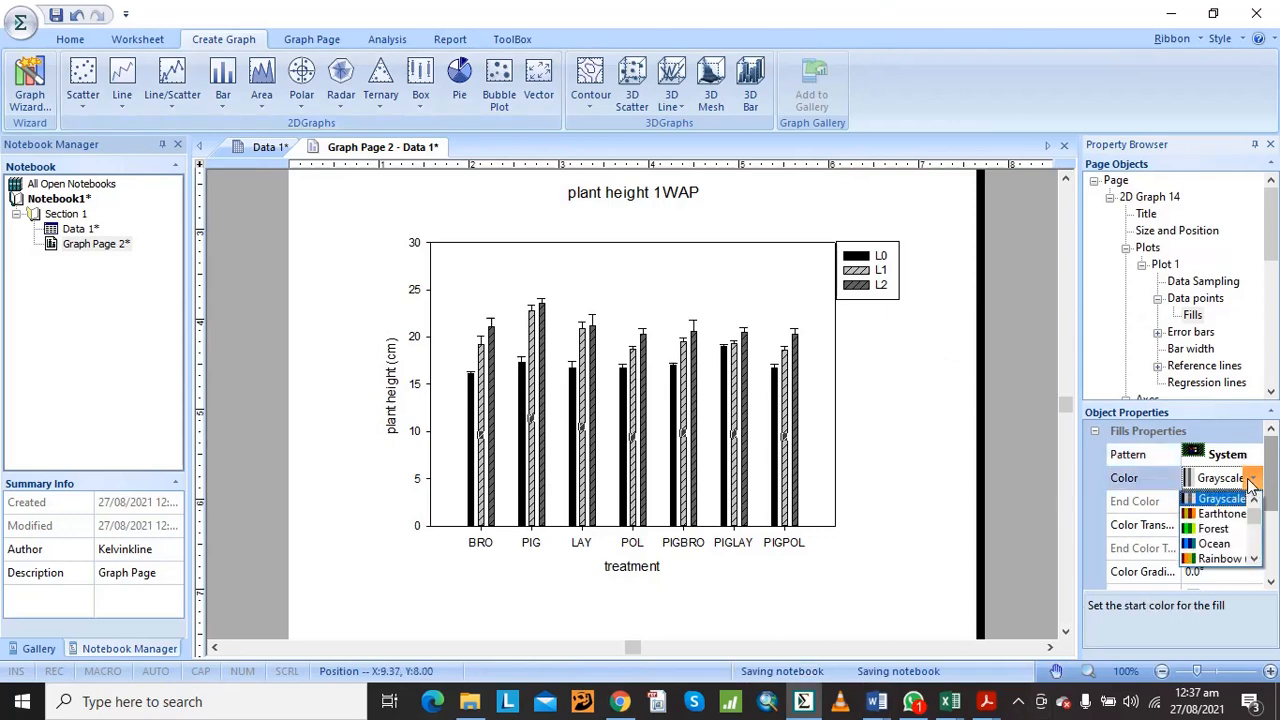
pyautogui.click(1254, 559)
pyautogui.click(1254, 559)
pyautogui.click(1254, 559)
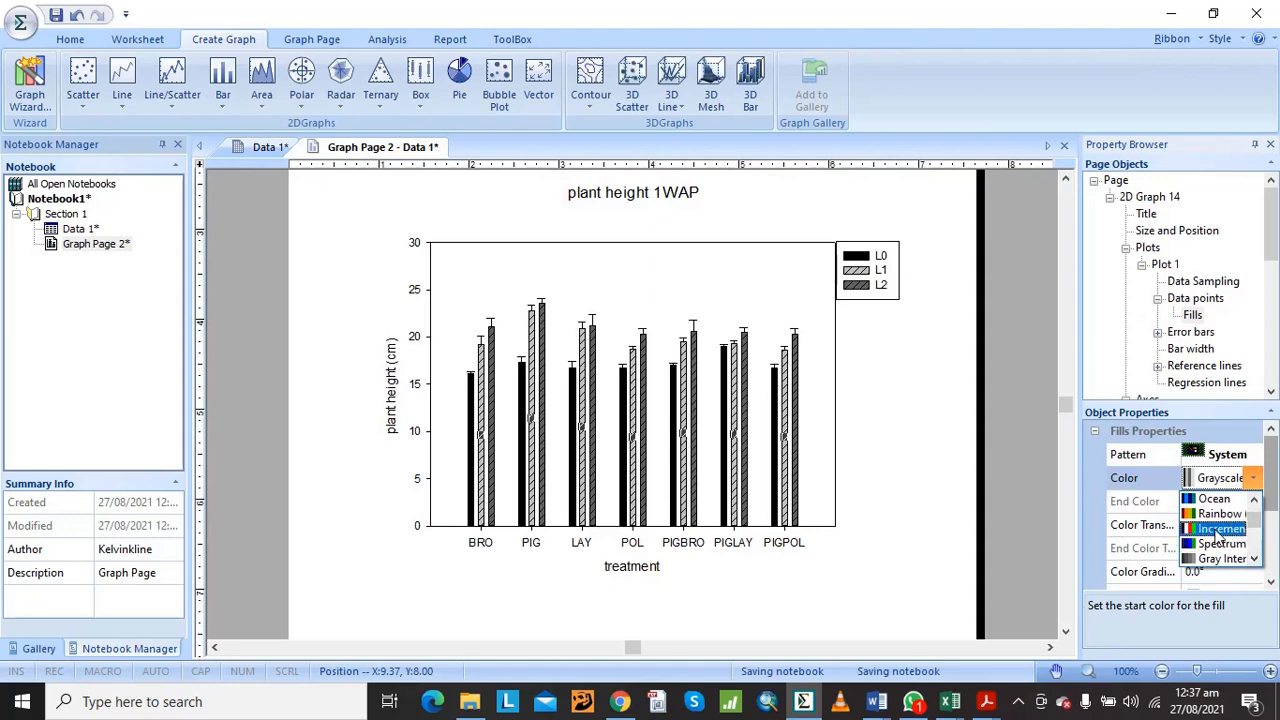
pyautogui.click(1217, 535)
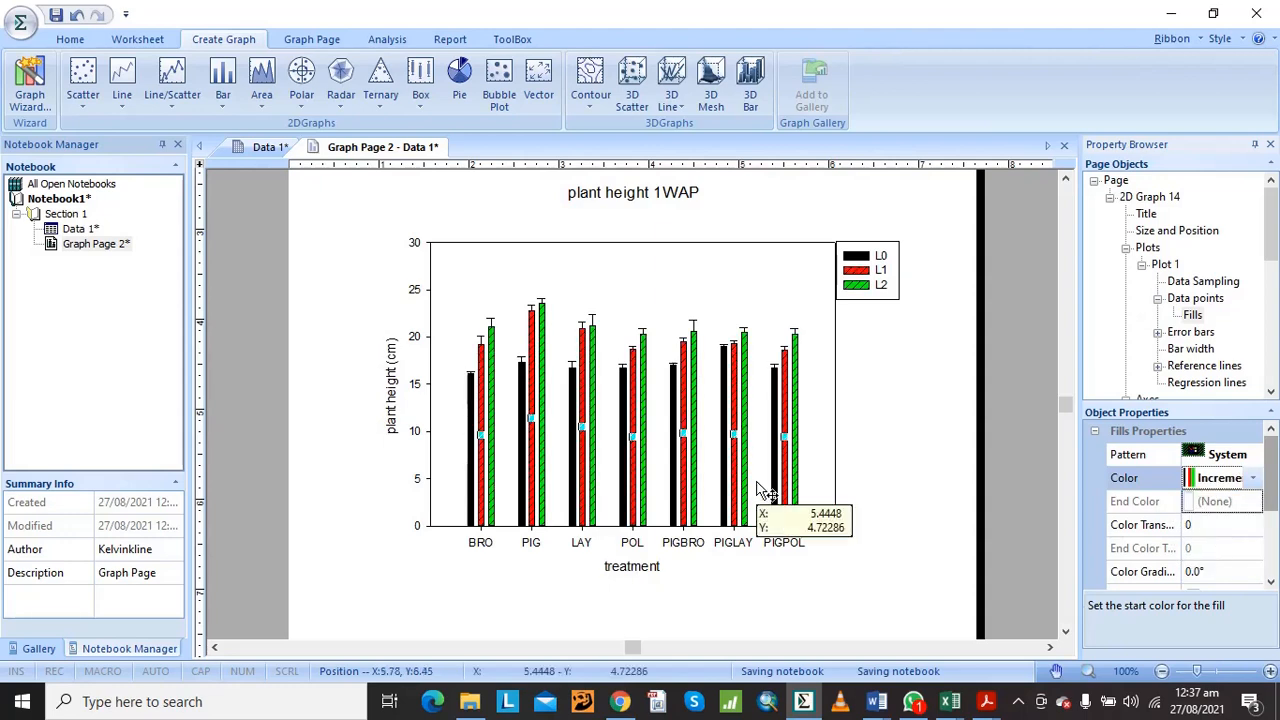
# Try the Rainbow colour scheme as the fill colour of the grouped bars
pyautogui.click(1197, 482)
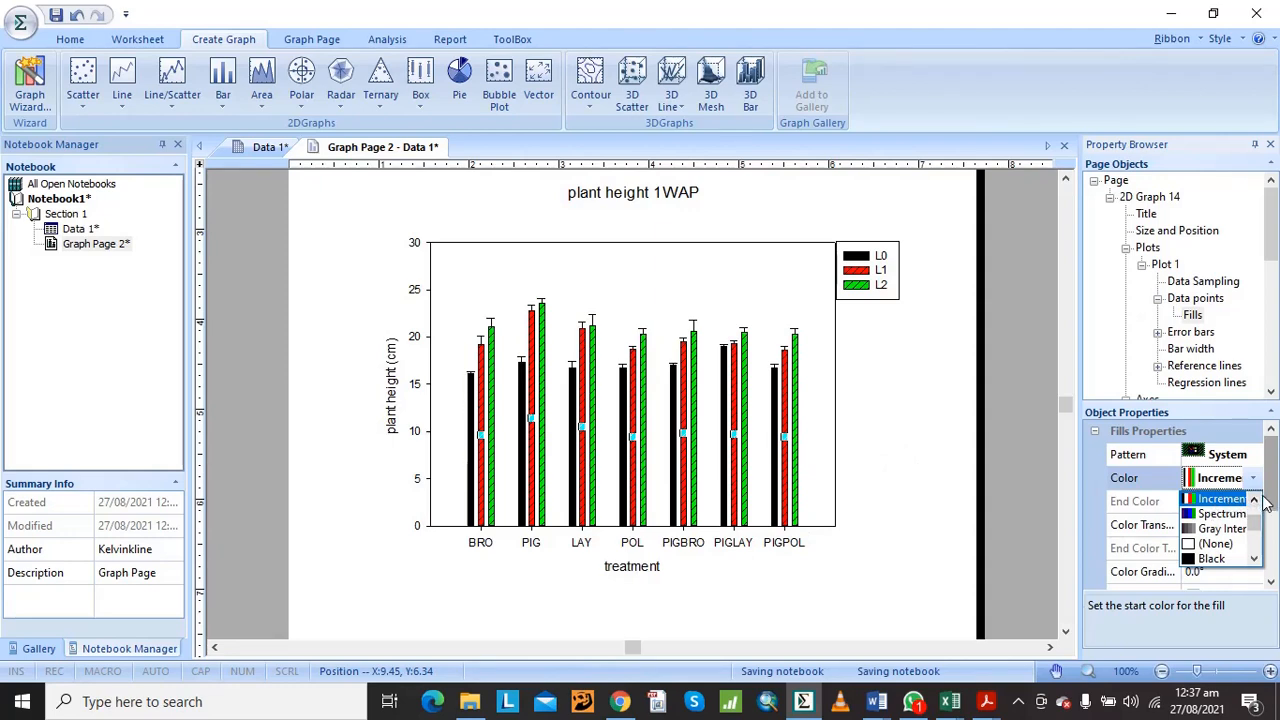
pyautogui.click(1258, 498)
pyautogui.click(1257, 499)
pyautogui.click(1257, 499)
pyautogui.click(1257, 499)
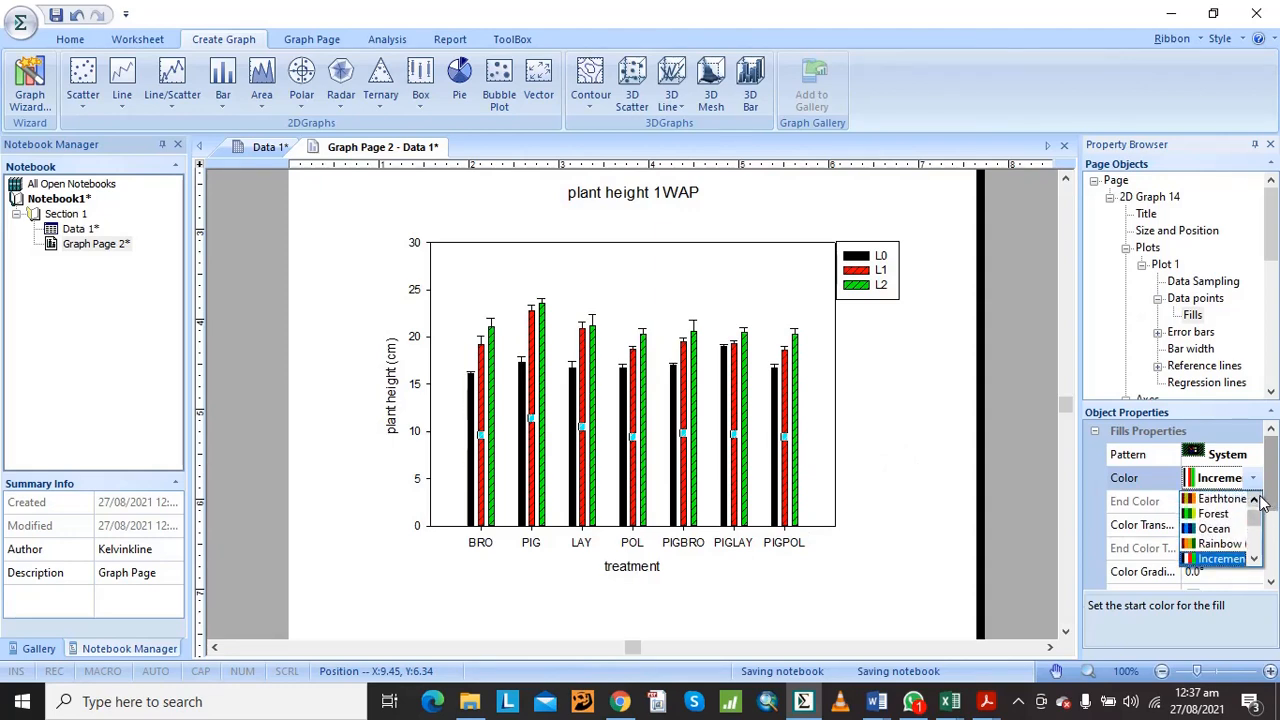
pyautogui.click(1220, 544)
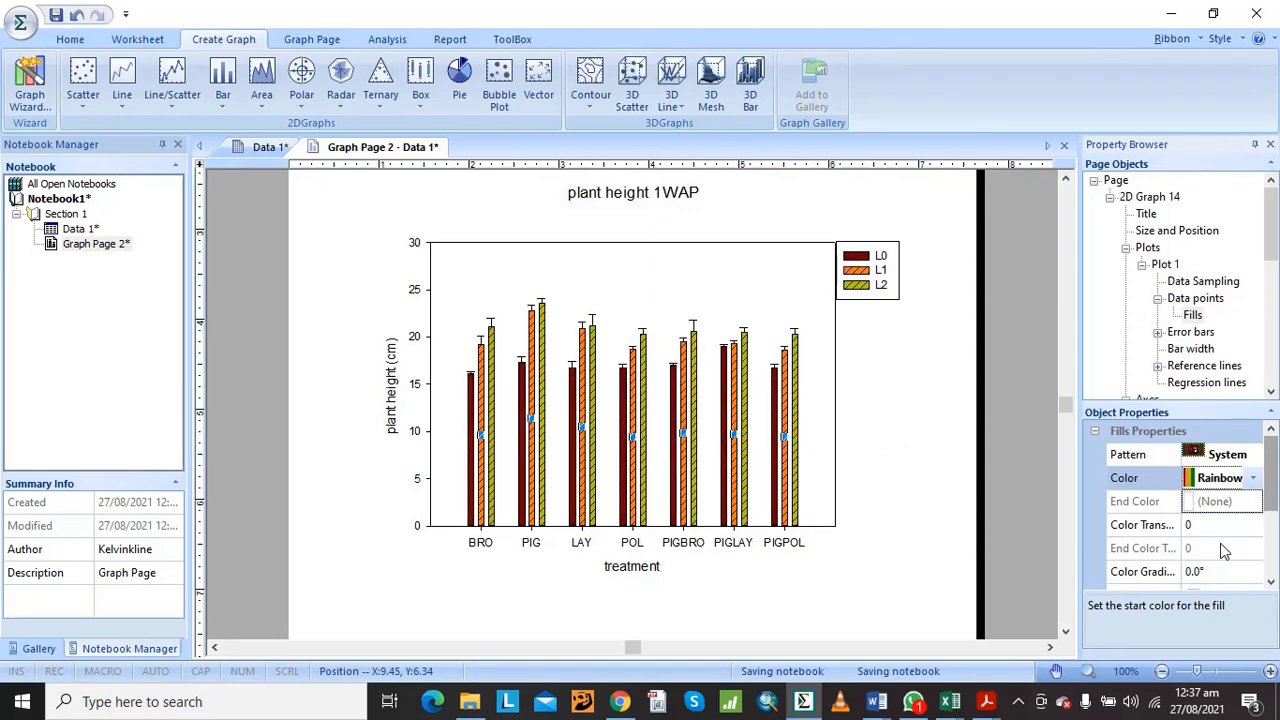
# Try the Earthtones colour scheme as the fill colour of the grouped bars
pyautogui.click(1253, 478)
pyautogui.click(1256, 500)
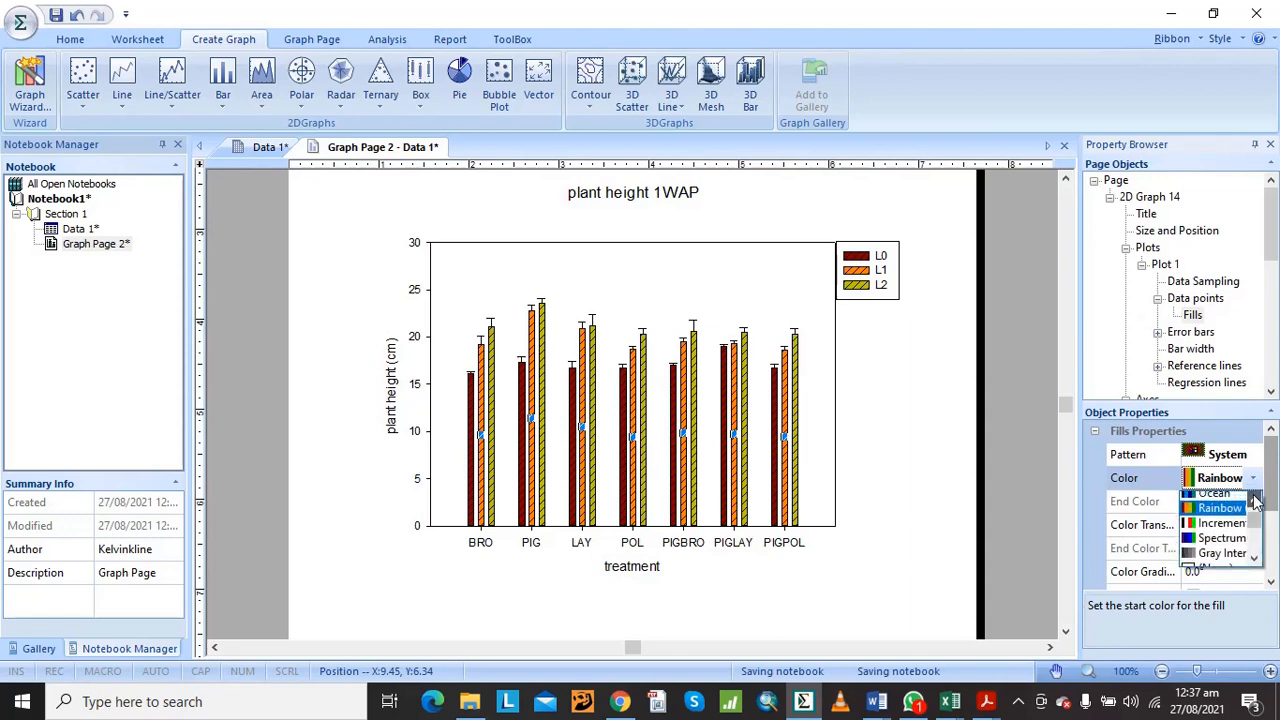
pyautogui.click(1256, 501)
pyautogui.click(1256, 501)
pyautogui.click(1256, 501)
pyautogui.click(1256, 501)
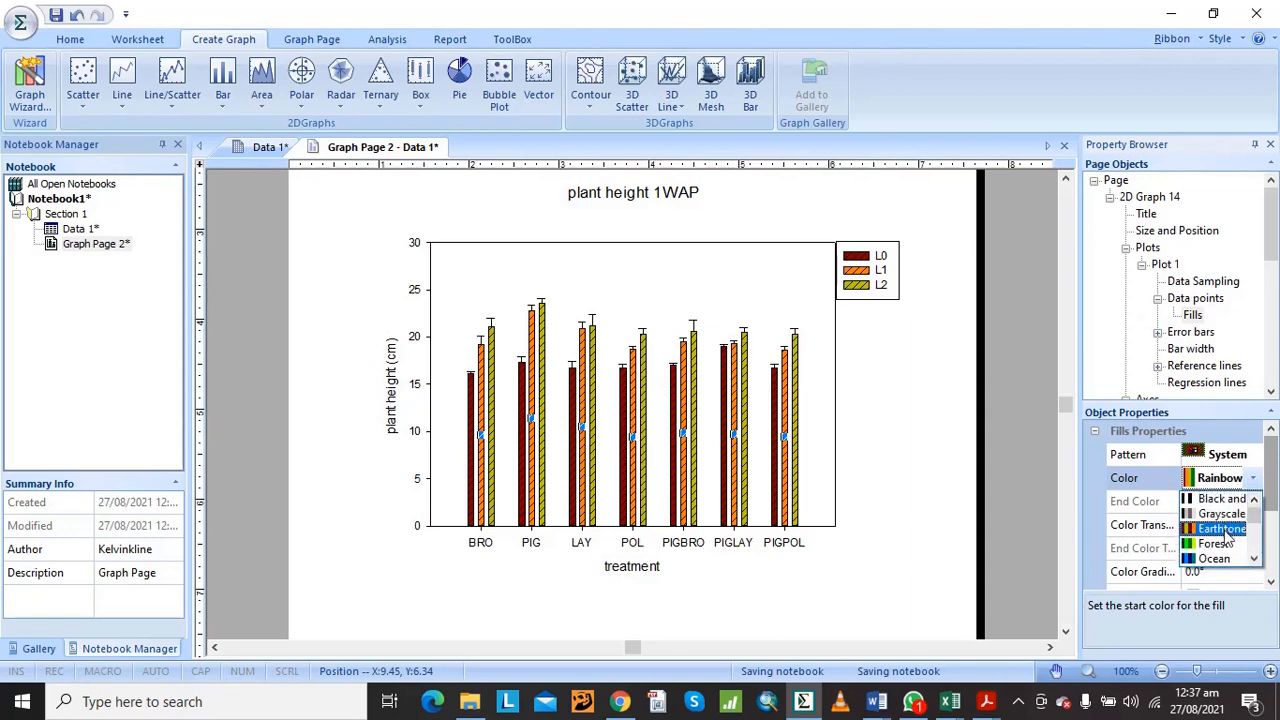
pyautogui.click(1224, 530)
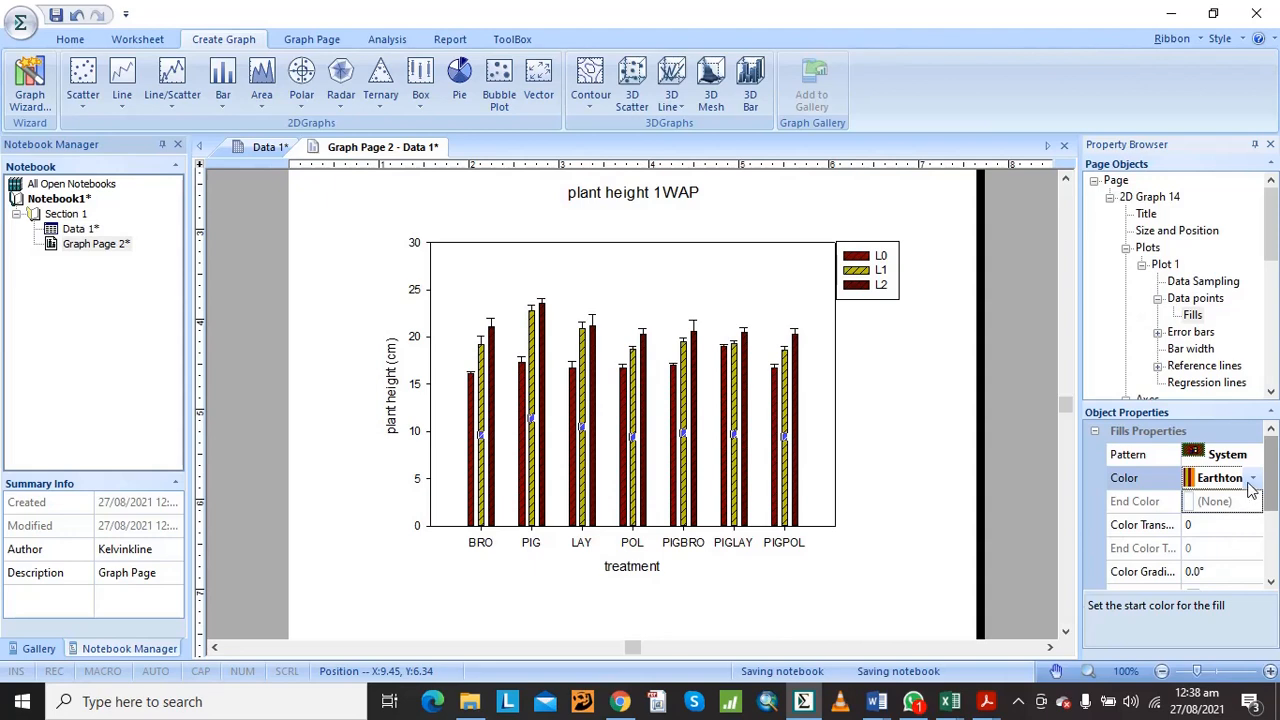
# Set the bars' fill colour to the Incrementing scheme and deselect the bars
pyautogui.click(1251, 480)
pyautogui.click(1256, 500)
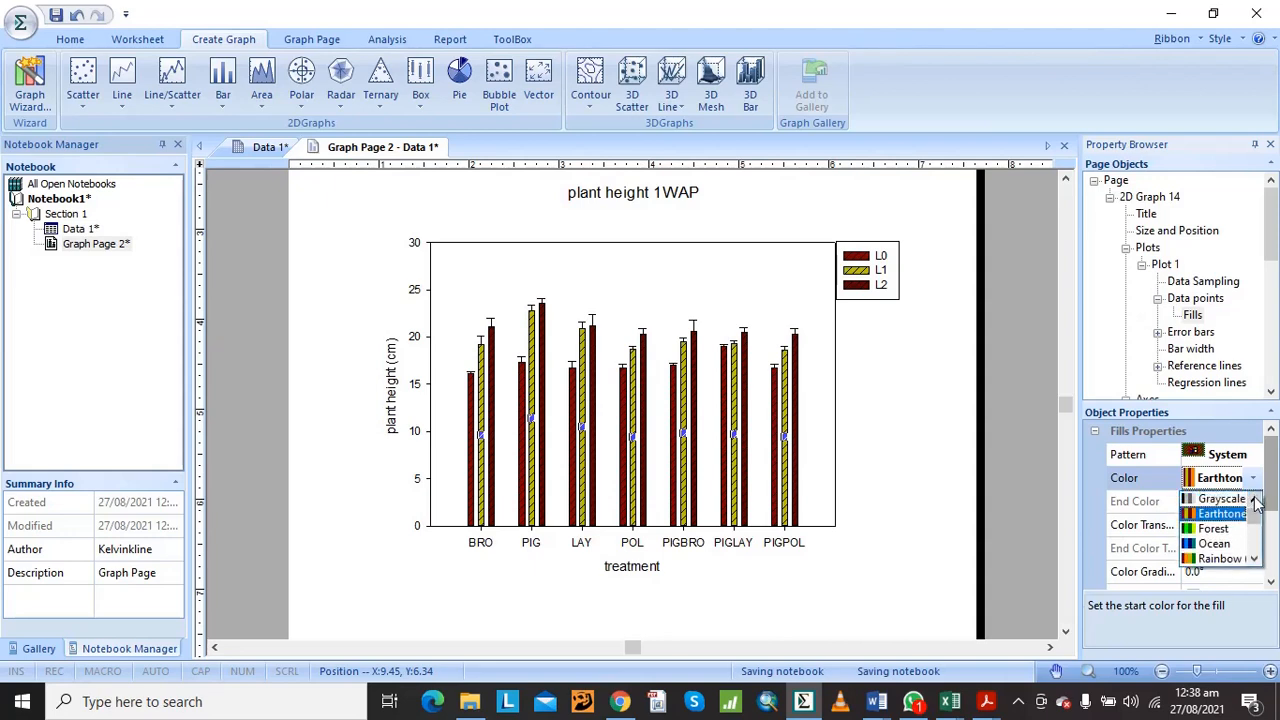
pyautogui.click(1256, 501)
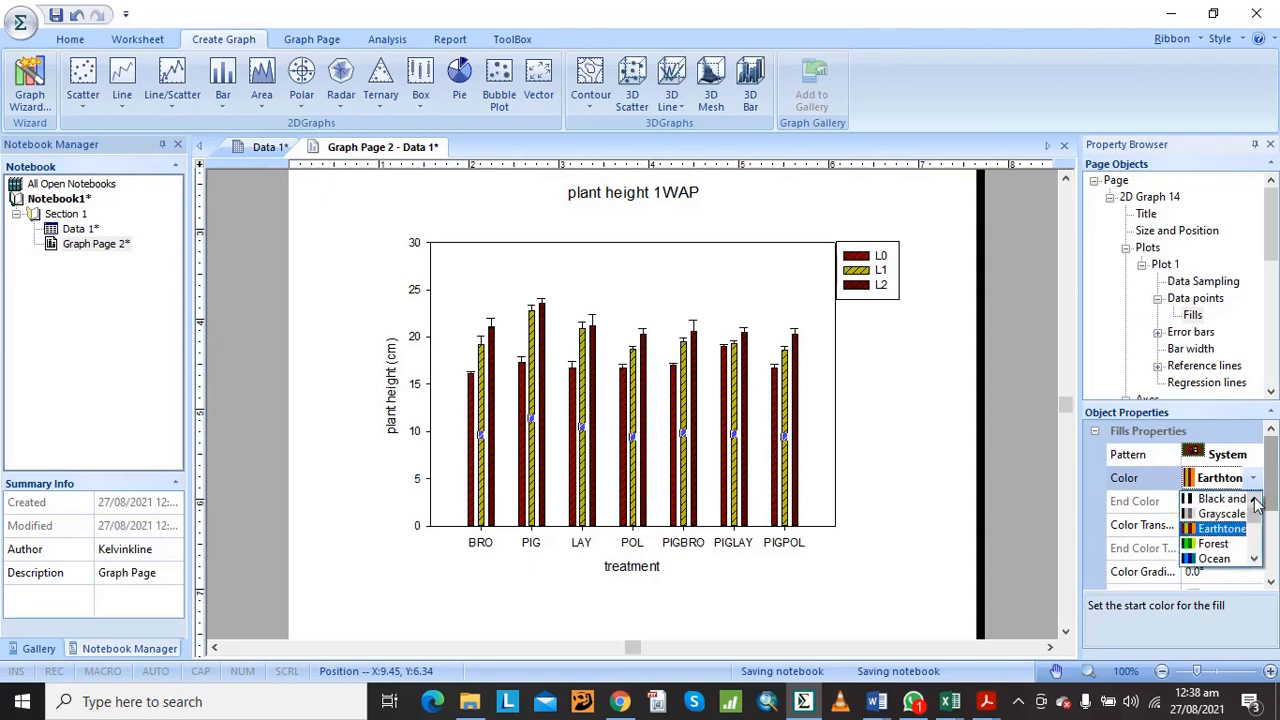
pyautogui.click(1256, 560)
pyautogui.click(1256, 560)
pyautogui.click(1256, 560)
pyautogui.click(1238, 545)
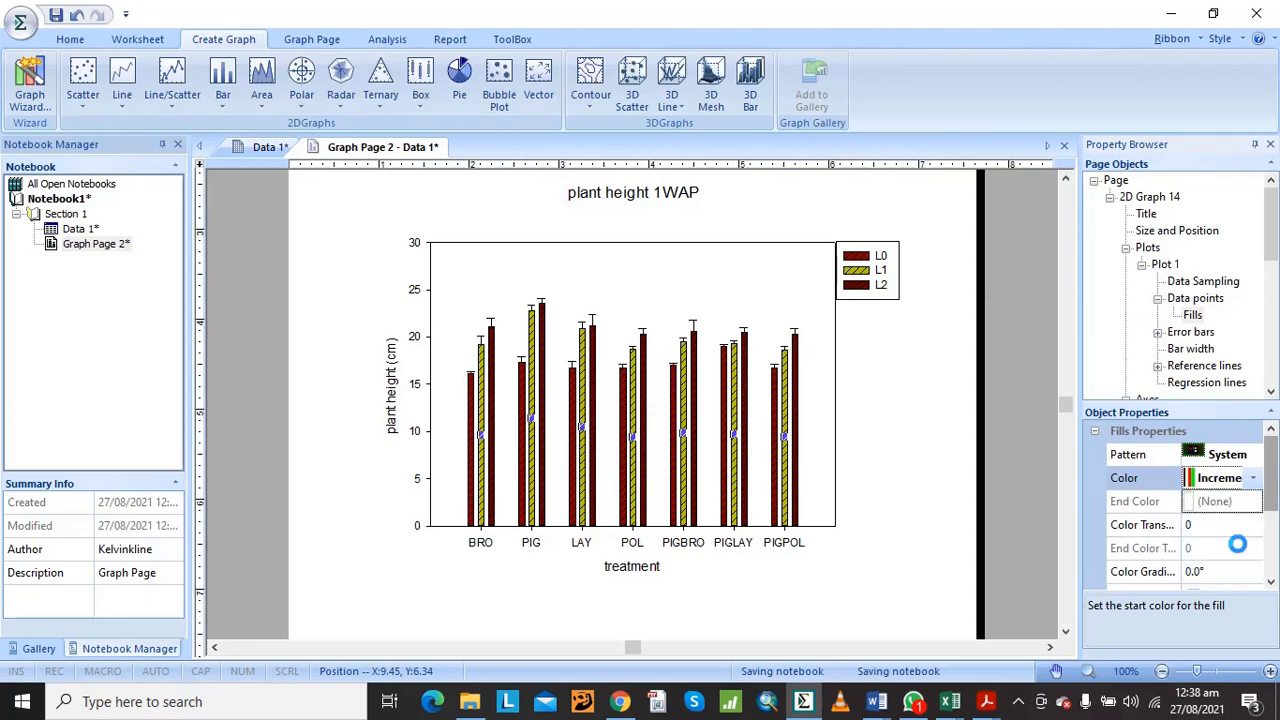
pyautogui.click(885, 488)
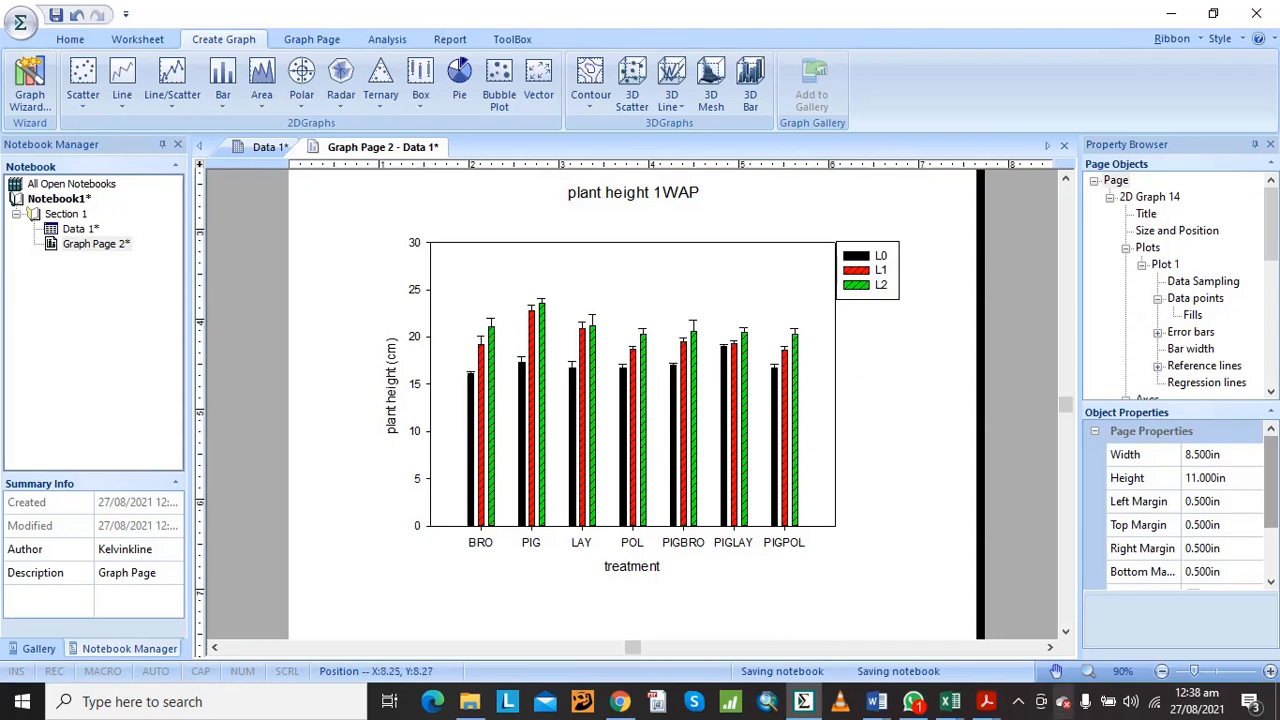
pyautogui.click(1019, 702)
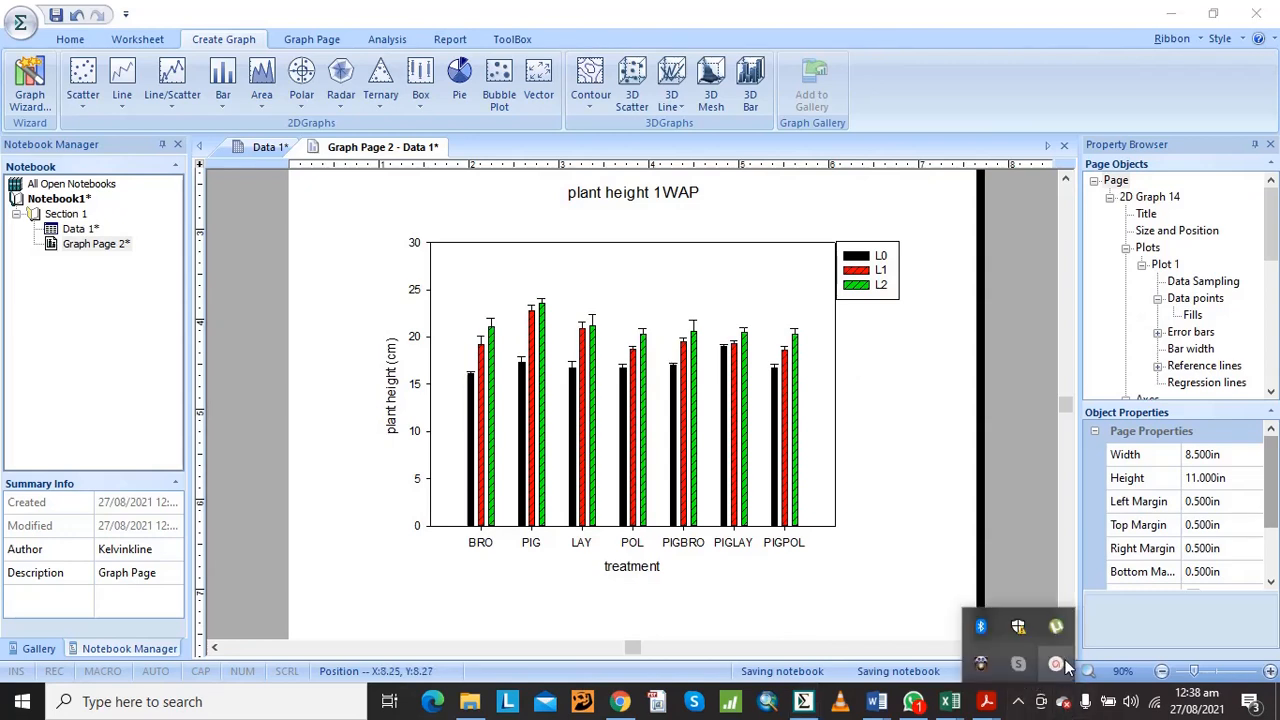